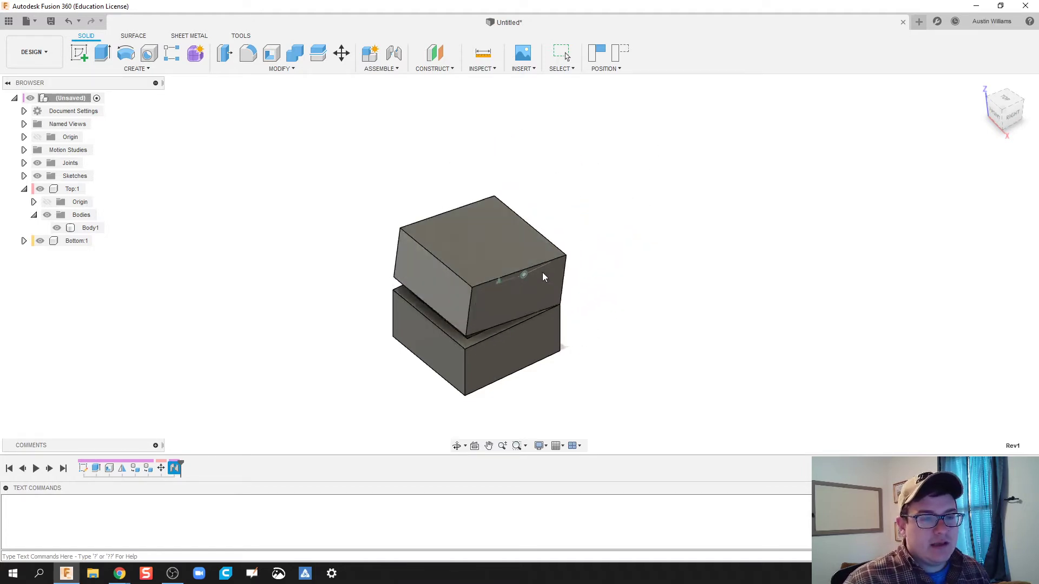
pyautogui.rightClick(530, 271)
pyautogui.click(560, 273)
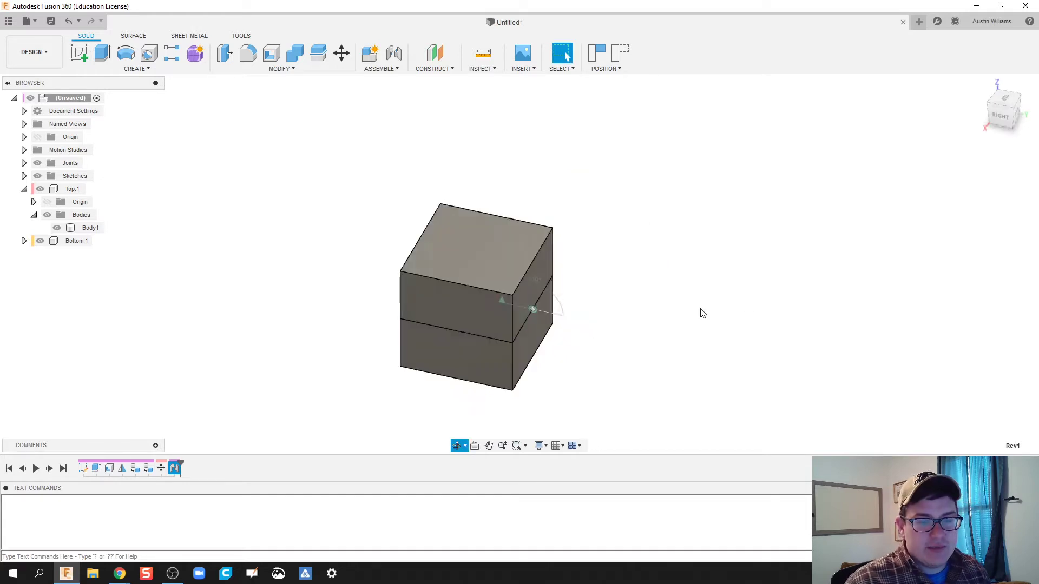
# Step: In a new design, sketch a 100 mm by 100 mm rectangle centred on the origin on the horizontal XY plane
pyautogui.click(919, 21)
pyautogui.click(79, 53)
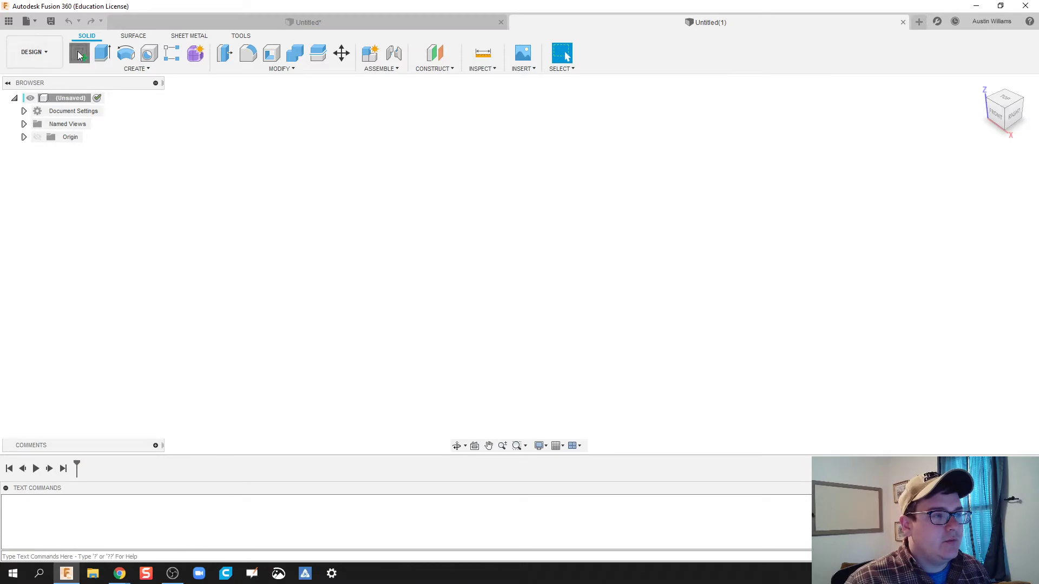
pyautogui.click(567, 260)
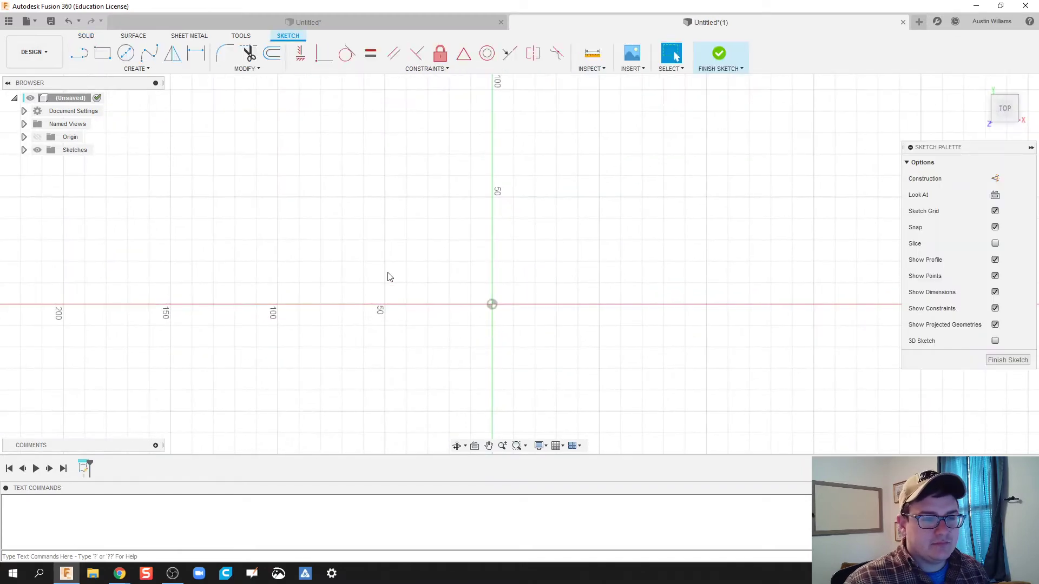
pyautogui.press('r')
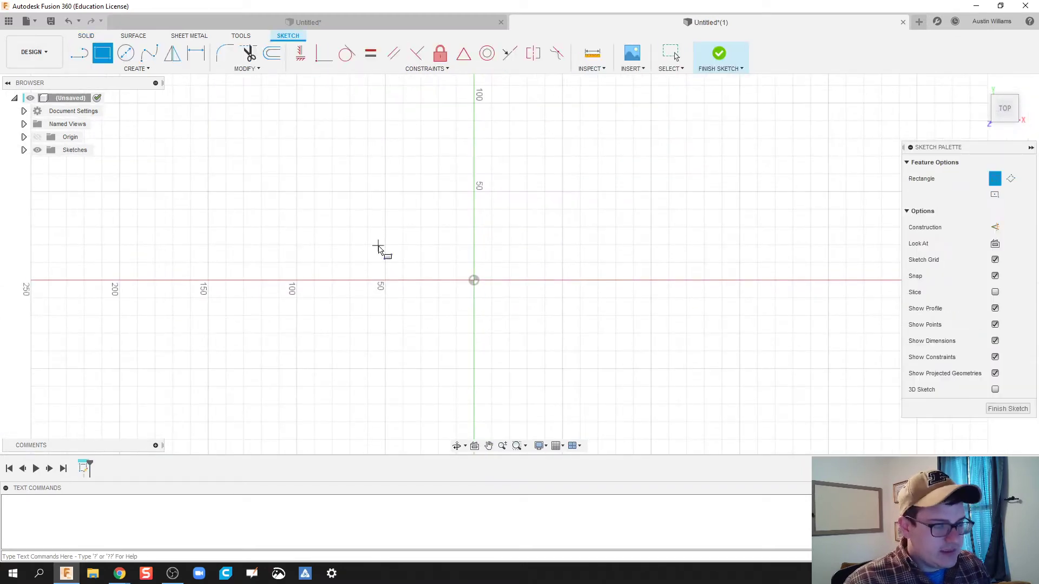
pyautogui.click(385, 192)
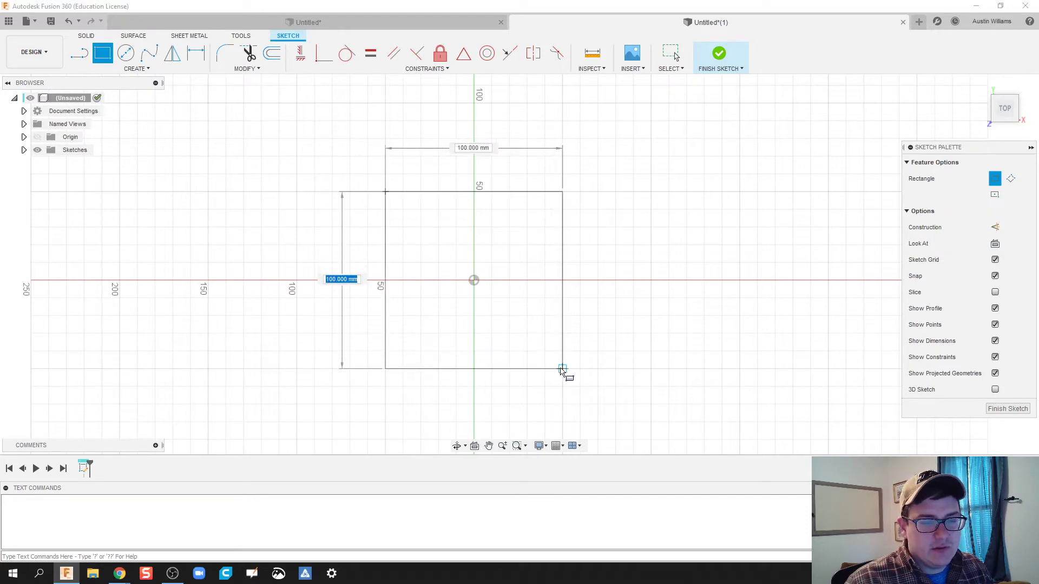
pyautogui.click(562, 369)
pyautogui.click(720, 54)
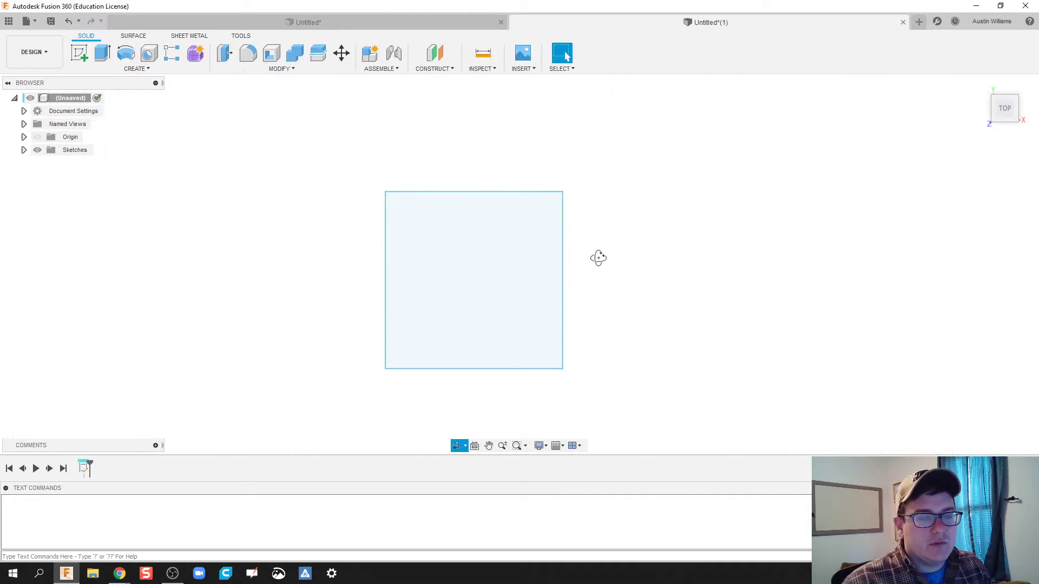
# Step: Extrude the square profile upward as a new body, making a block slightly less than half as tall as it is wide
pyautogui.moveTo(598, 258)
pyautogui.keyDown('shift'); pyautogui.mouseDown(button='middle')
pyautogui.moveTo(659, 207)
pyautogui.moveTo(542, 230)
pyautogui.moveTo(303, 201)
pyautogui.mouseUp(button='middle'); pyautogui.keyUp('shift')
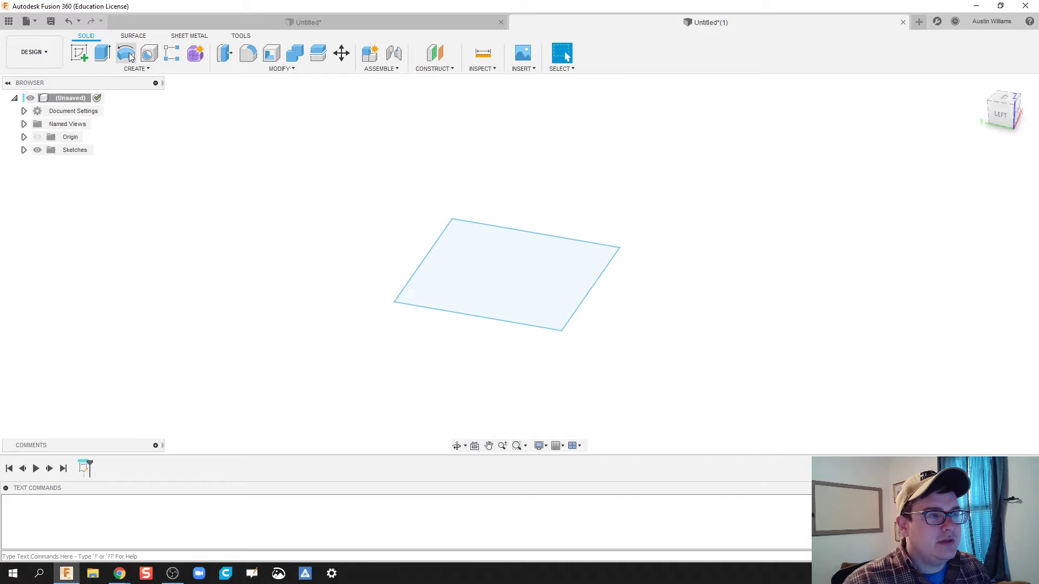
pyautogui.click(103, 54)
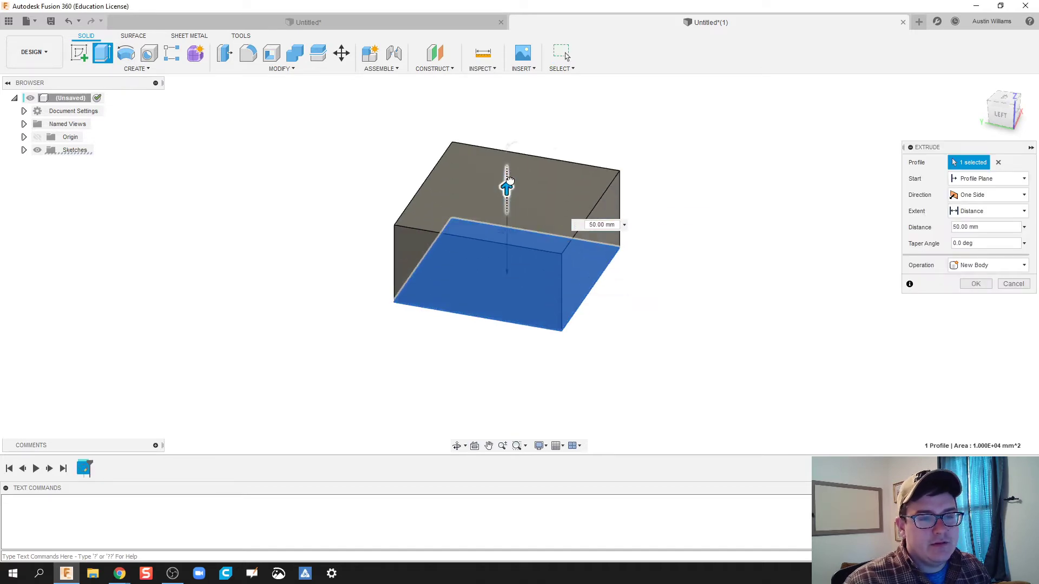
pyautogui.moveTo(509, 193); pyautogui.dragTo(508, 208)
pyautogui.click(976, 283)
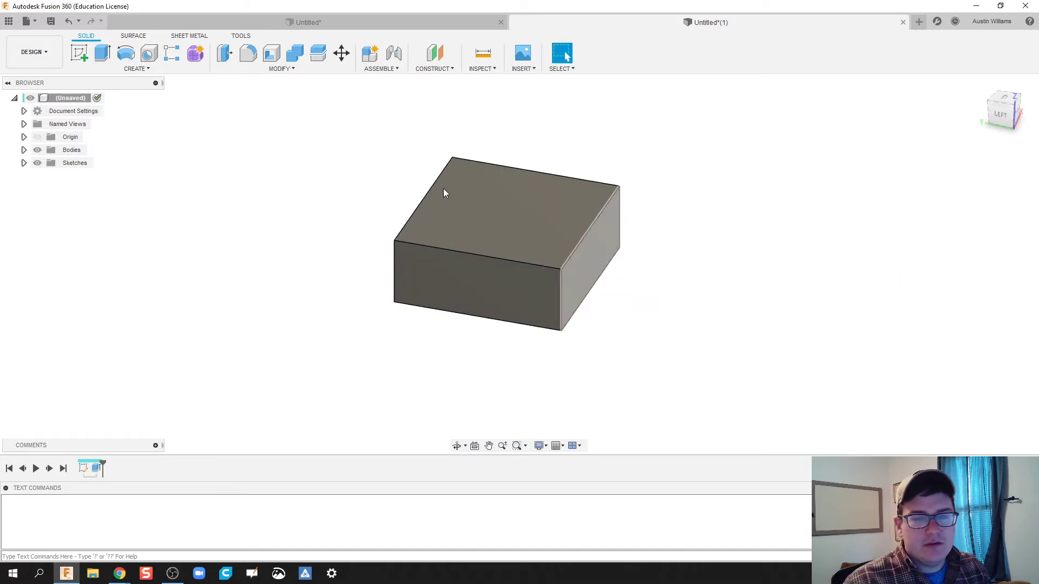
# Step: Shell the block from its top face with a 10 mm inside thickness
pyautogui.click(271, 53)
pyautogui.click(521, 242)
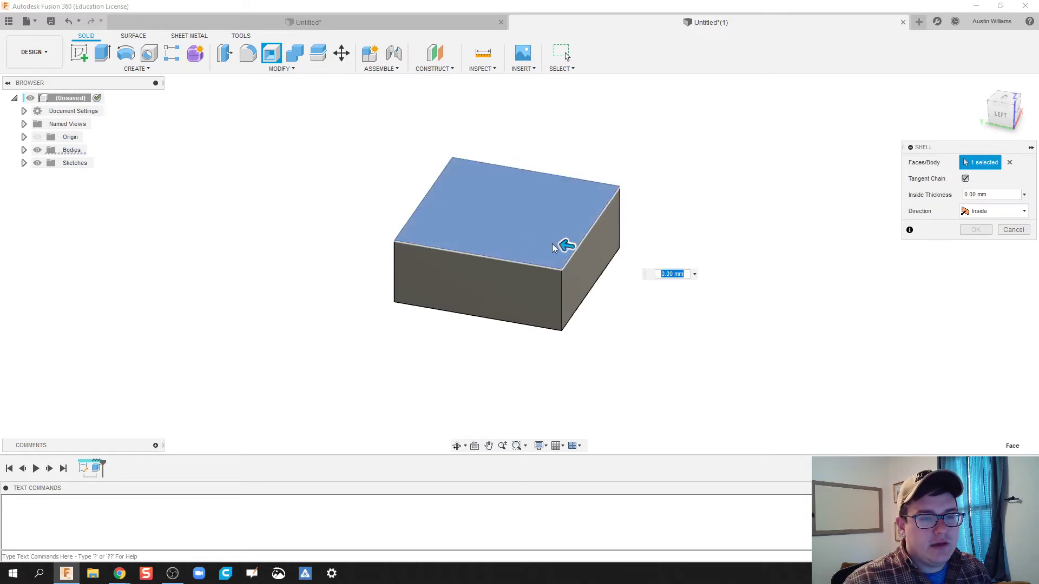
pyautogui.moveTo(556, 242); pyautogui.dragTo(549, 243)
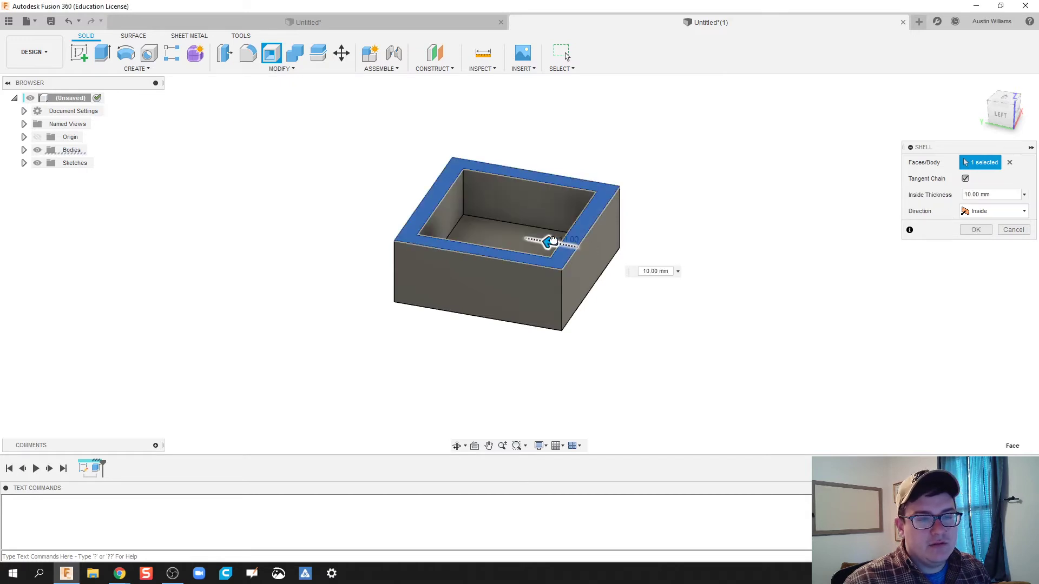
pyautogui.click(978, 231)
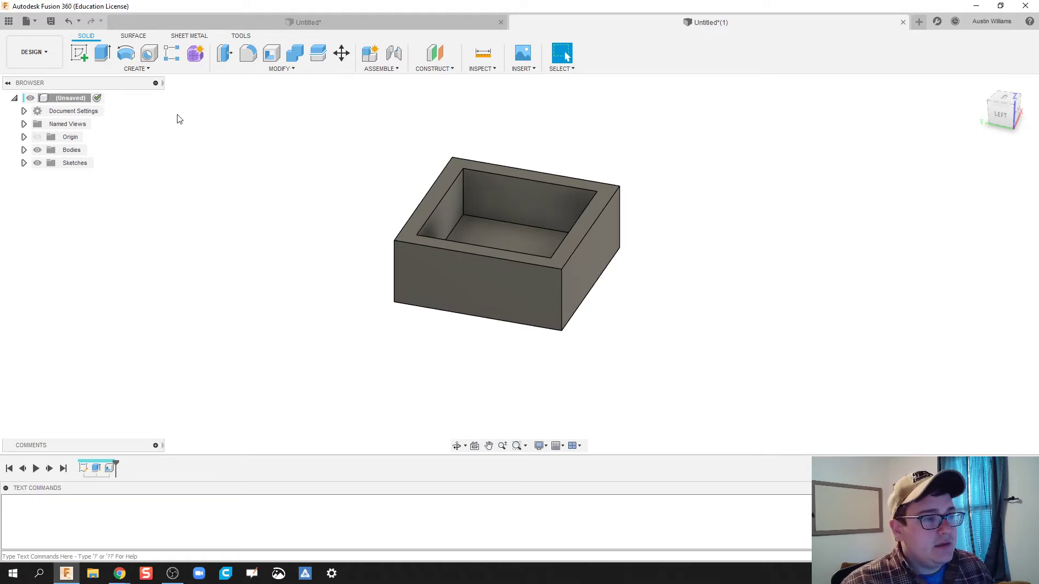
# Step: Mirror the hollow box body about its top rim face to form a matching upper half
pyautogui.click(164, 69)
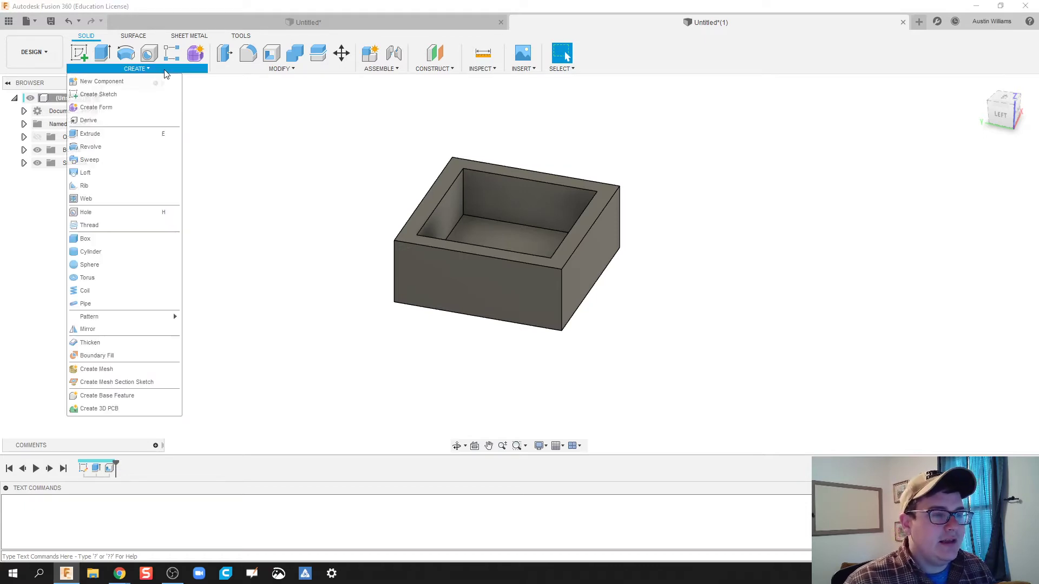
pyautogui.click(116, 329)
pyautogui.click(981, 161)
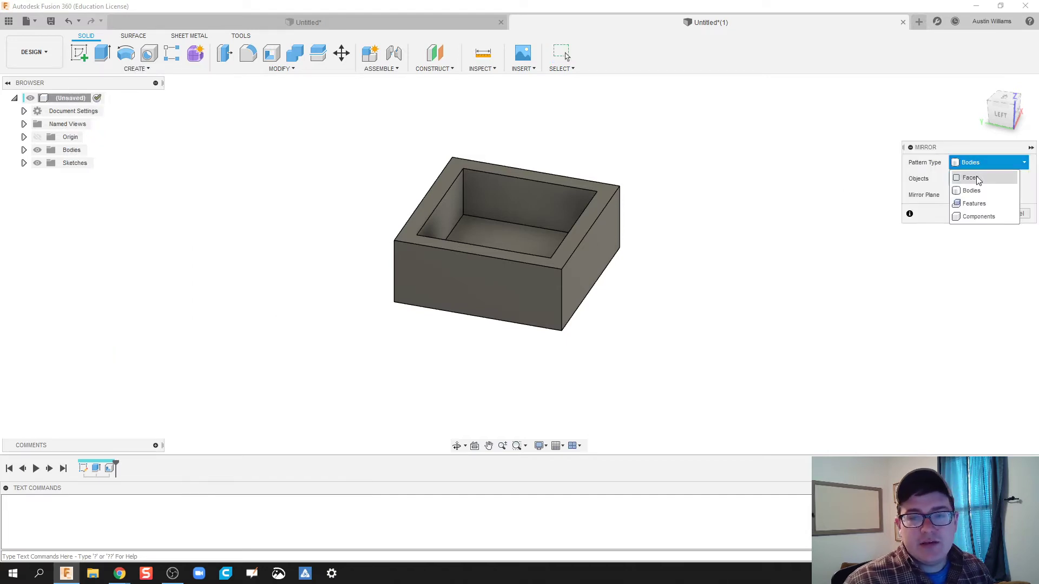
pyautogui.click(974, 164)
pyautogui.click(469, 258)
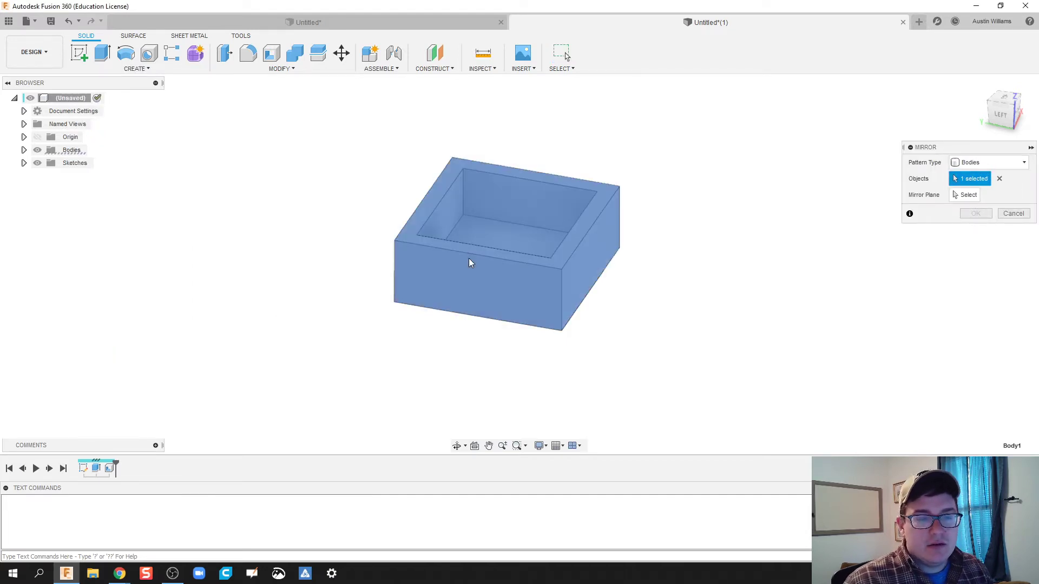
pyautogui.moveTo(789, 275); pyautogui.dragTo(766, 323, button='middle')
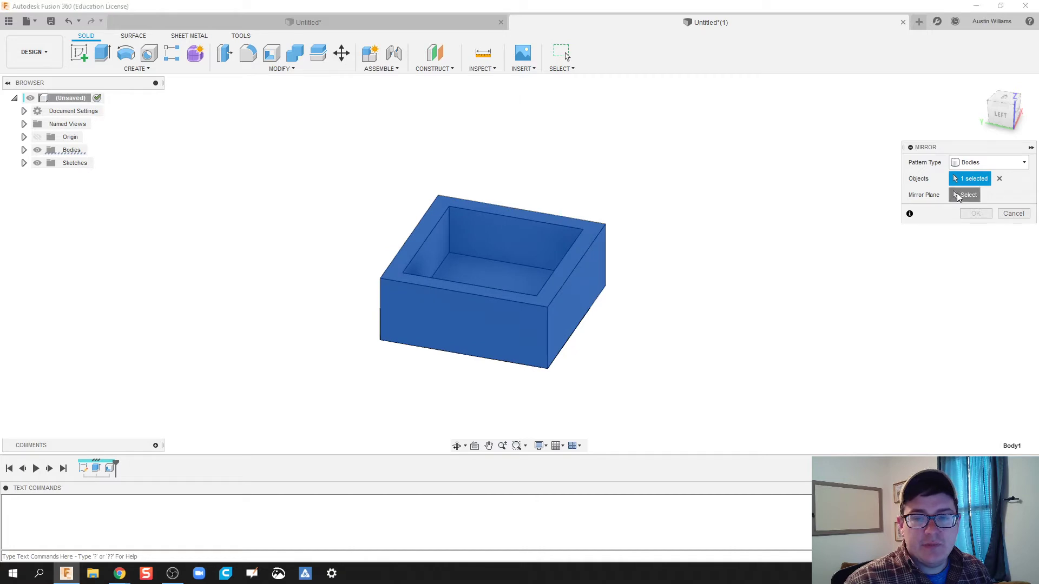
pyautogui.click(957, 194)
pyautogui.click(556, 274)
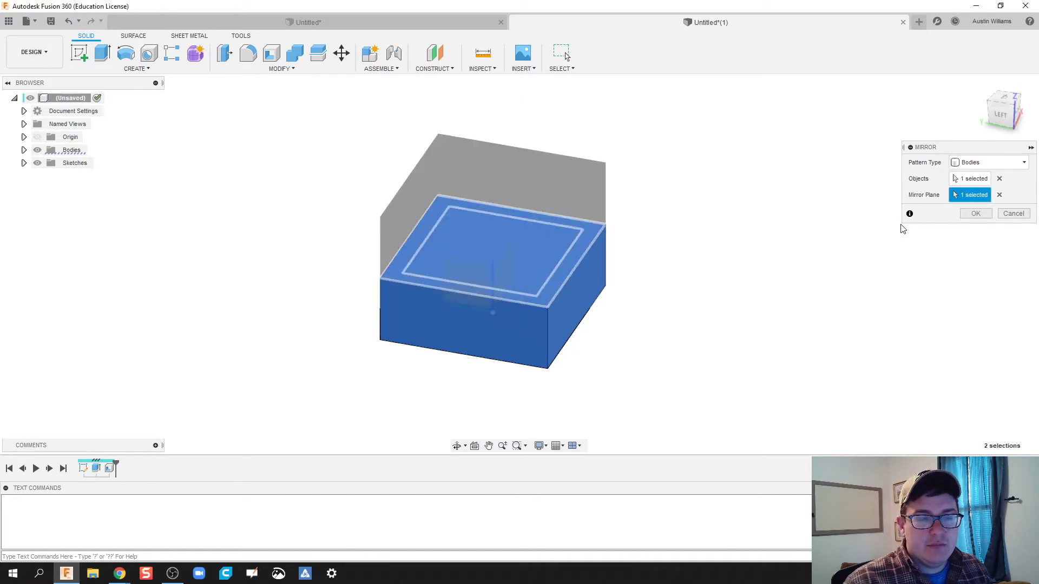
pyautogui.click(966, 214)
# Step: Convert the upper half's body into a component and rename it Top
pyautogui.moveTo(703, 337)
pyautogui.keyDown('shift'); pyautogui.mouseDown(button='middle')
pyautogui.moveTo(654, 331)
pyautogui.moveTo(683, 337)
pyautogui.mouseUp(button='middle'); pyautogui.keyUp('shift')
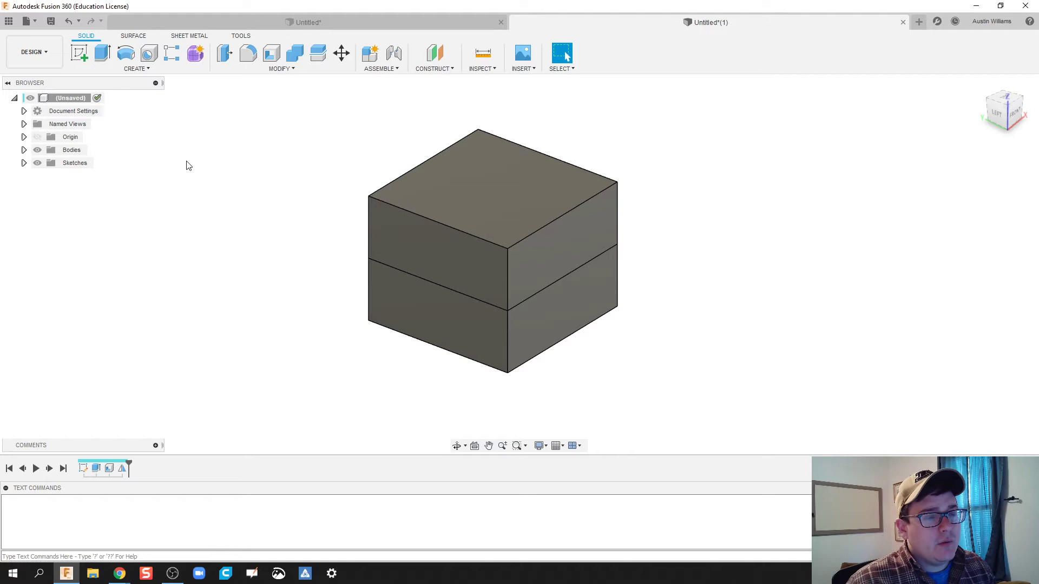
pyautogui.click(136, 68)
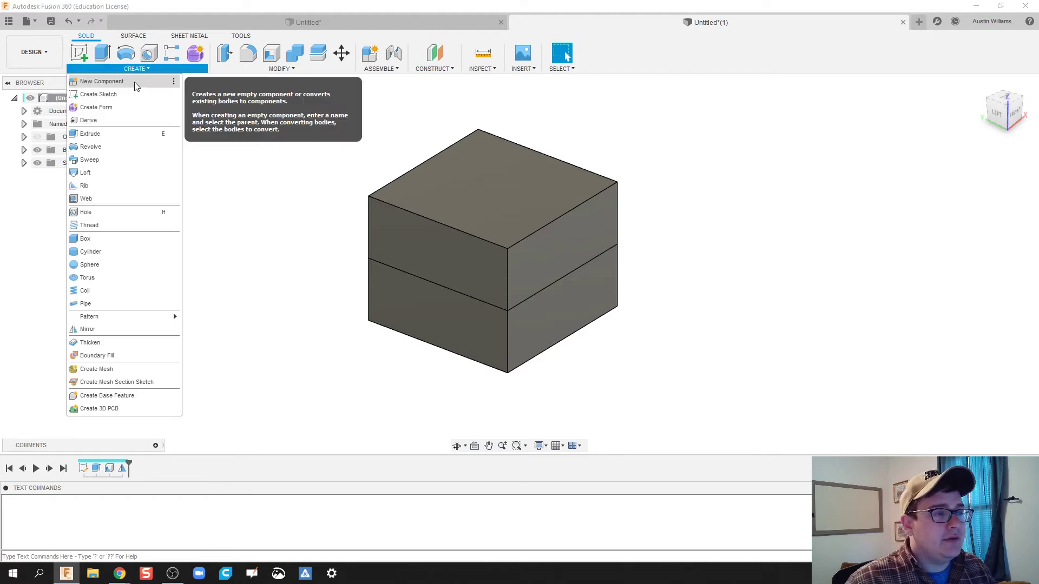
pyautogui.click(136, 80)
pyautogui.click(913, 178)
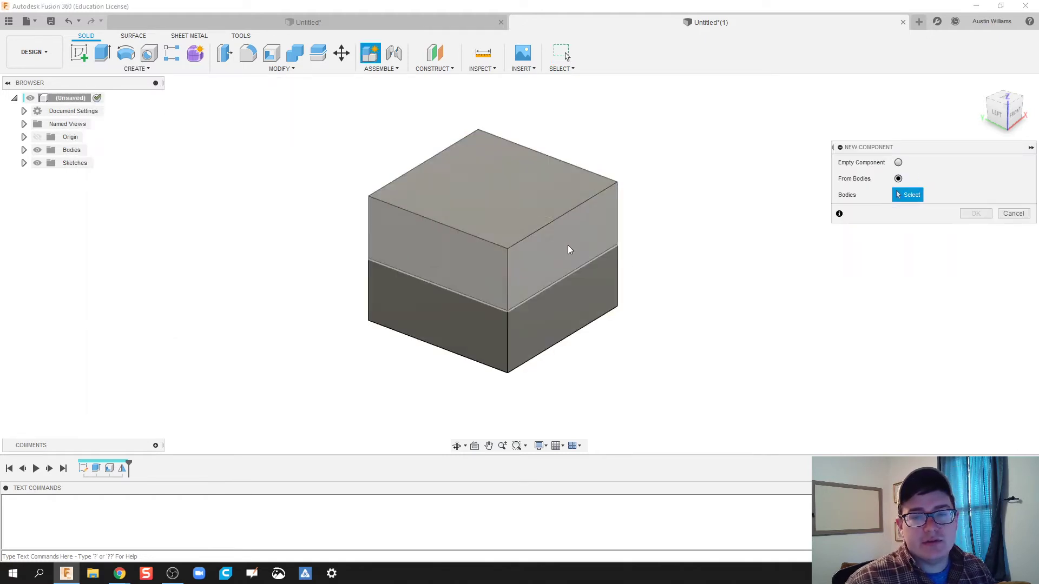
pyautogui.click(569, 248)
pyautogui.click(979, 214)
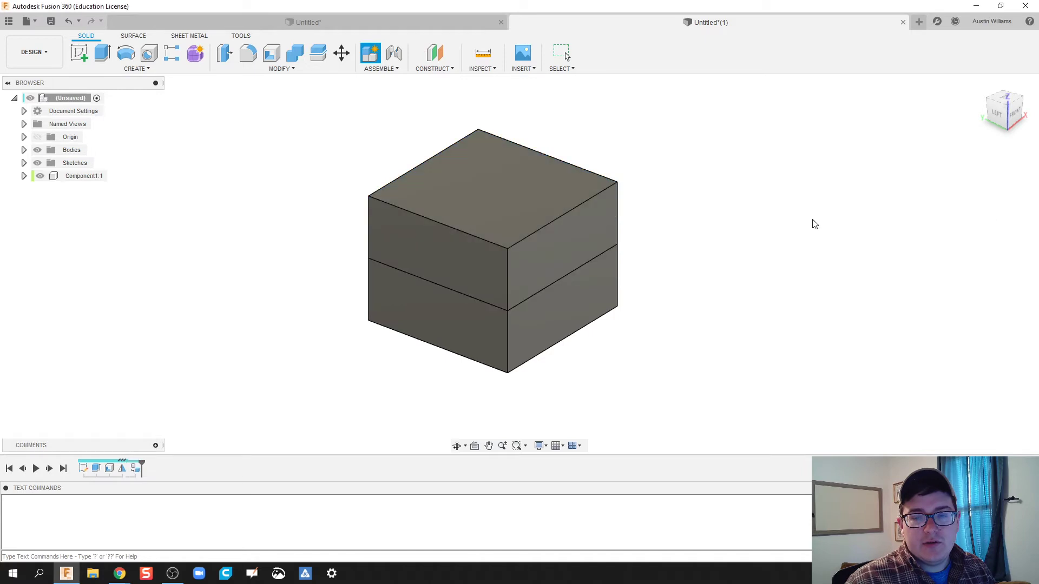
pyautogui.click(75, 177)
pyautogui.doubleClick(75, 178)
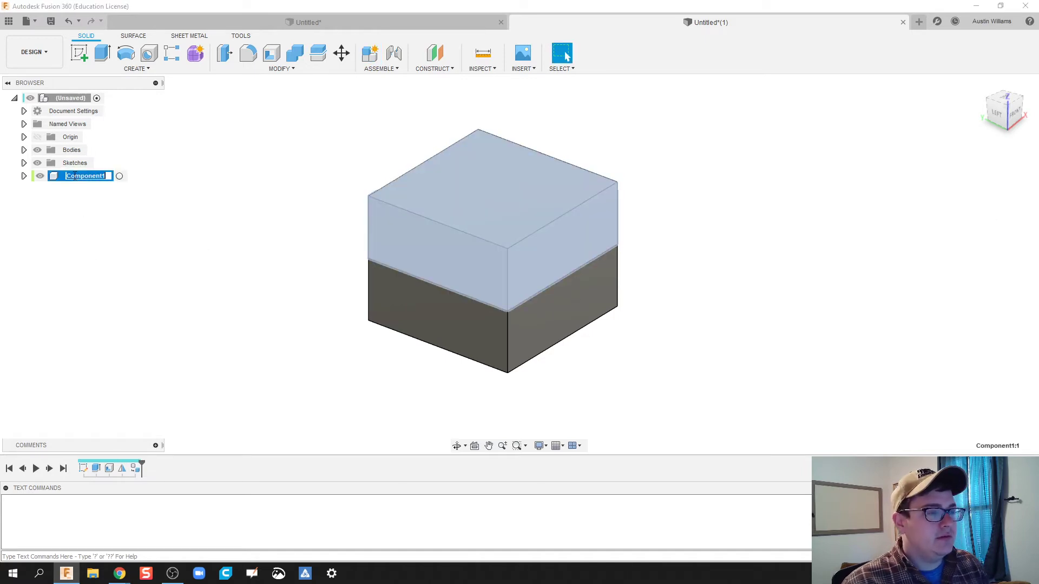
pyautogui.press('Return')
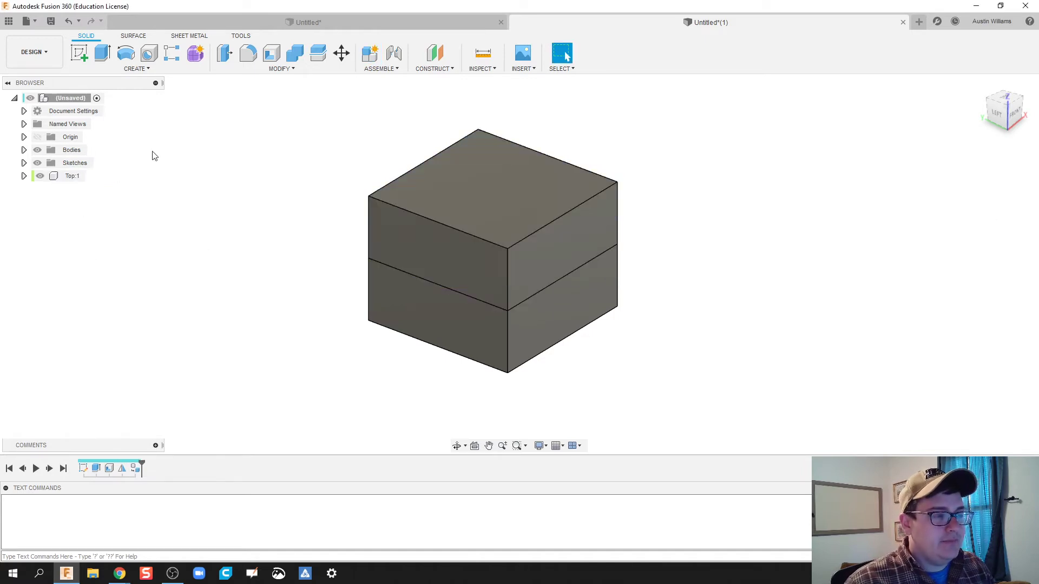
# Step: Convert the lower half's body into a component and rename it Bottom
pyautogui.click(126, 68)
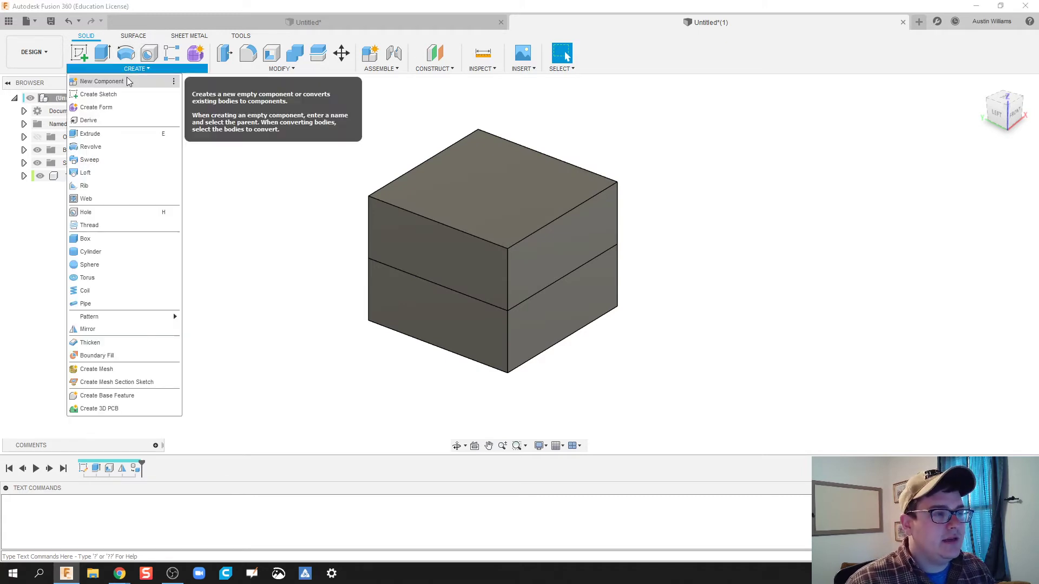
pyautogui.click(127, 77)
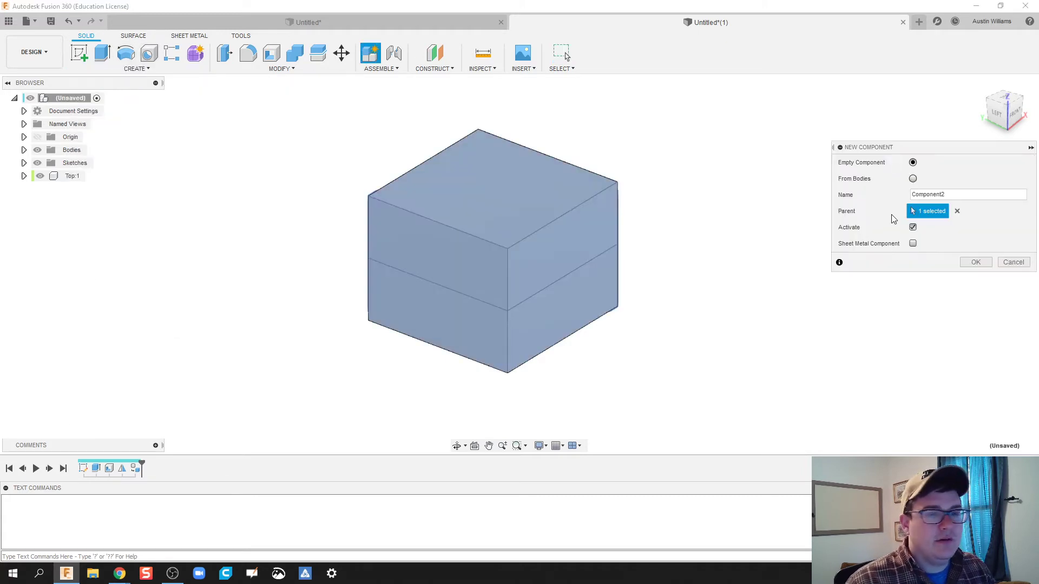
pyautogui.click(913, 178)
pyautogui.click(580, 318)
pyautogui.click(963, 213)
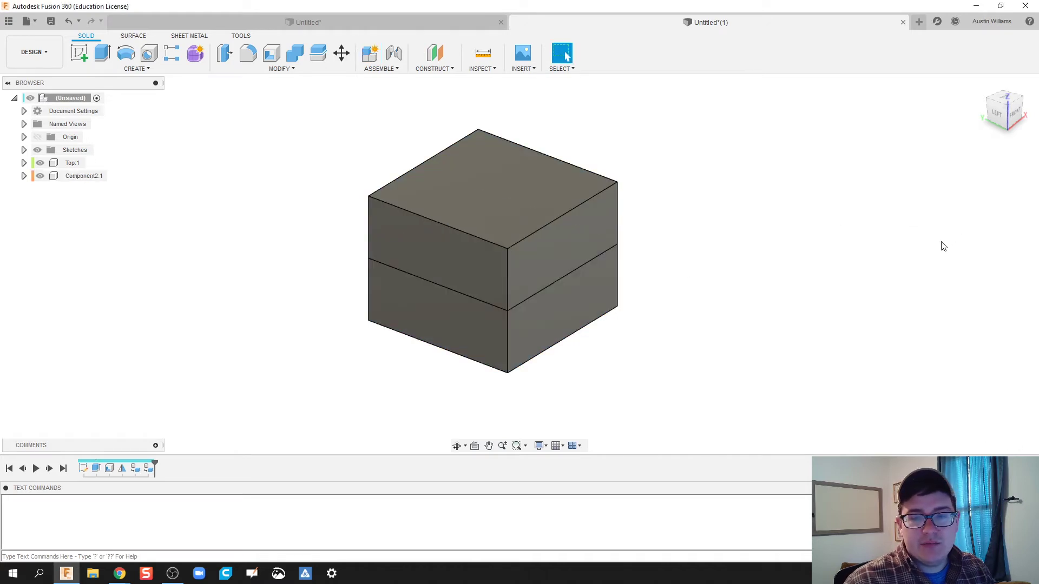
pyautogui.click(74, 176)
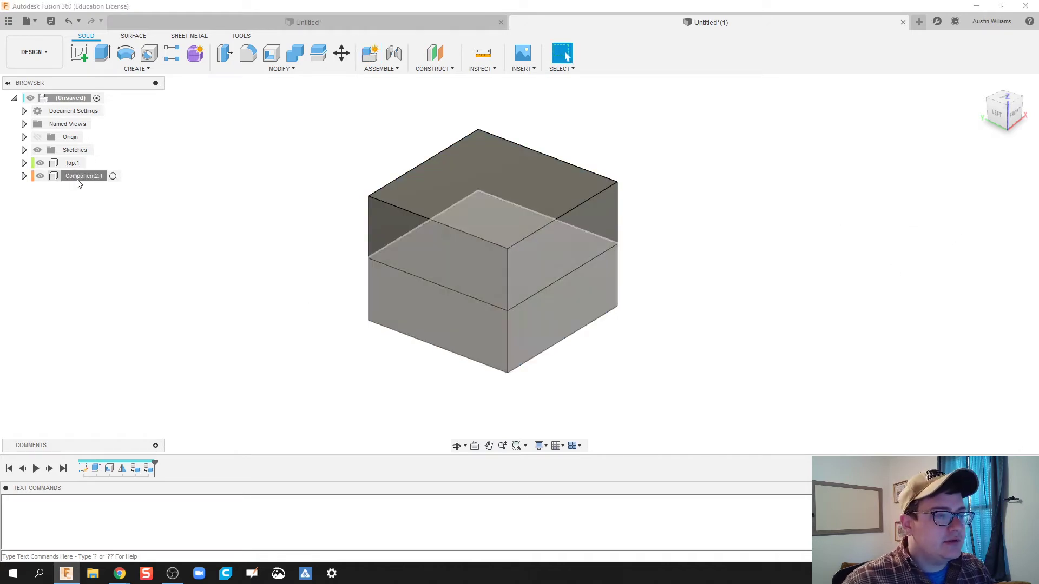
pyautogui.doubleClick(74, 176)
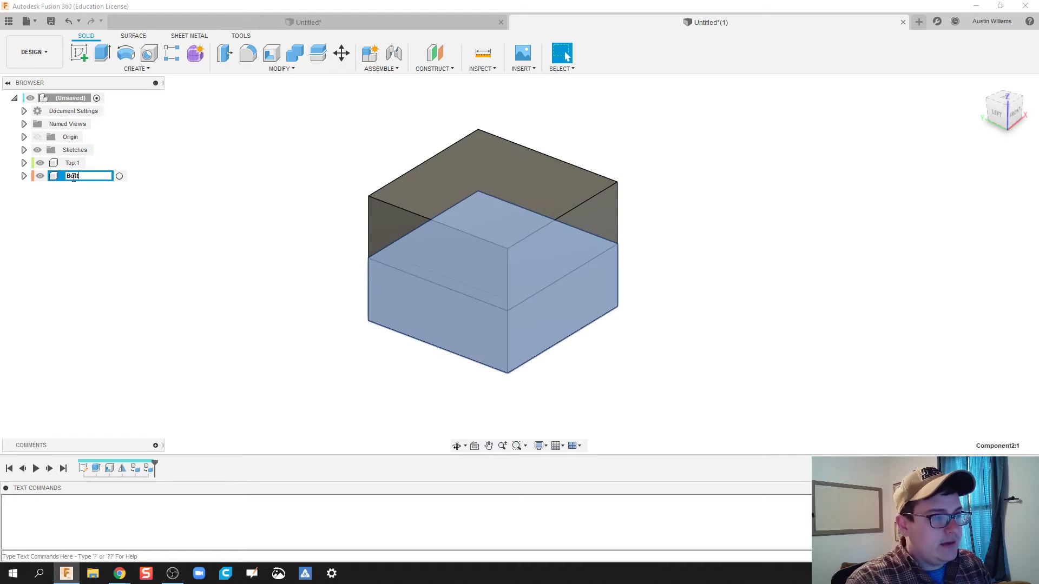
pyautogui.click(242, 249)
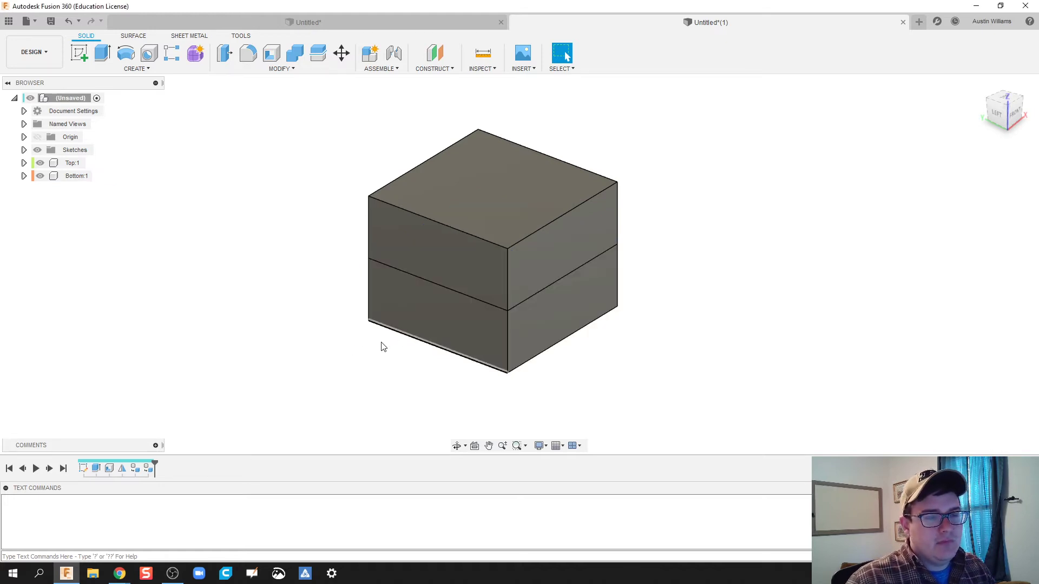
pyautogui.moveTo(306, 331)
pyautogui.keyDown('shift'); pyautogui.mouseDown(button='middle')
pyautogui.moveTo(295, 336)
pyautogui.moveTo(311, 332)
pyautogui.mouseUp(button='middle'); pyautogui.keyUp('shift')
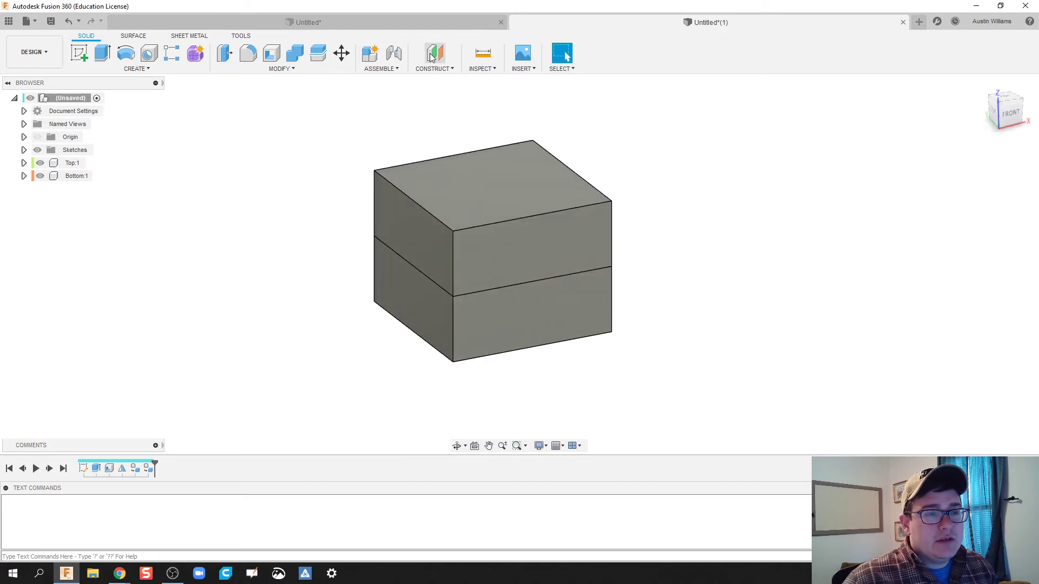
pyautogui.click(394, 54)
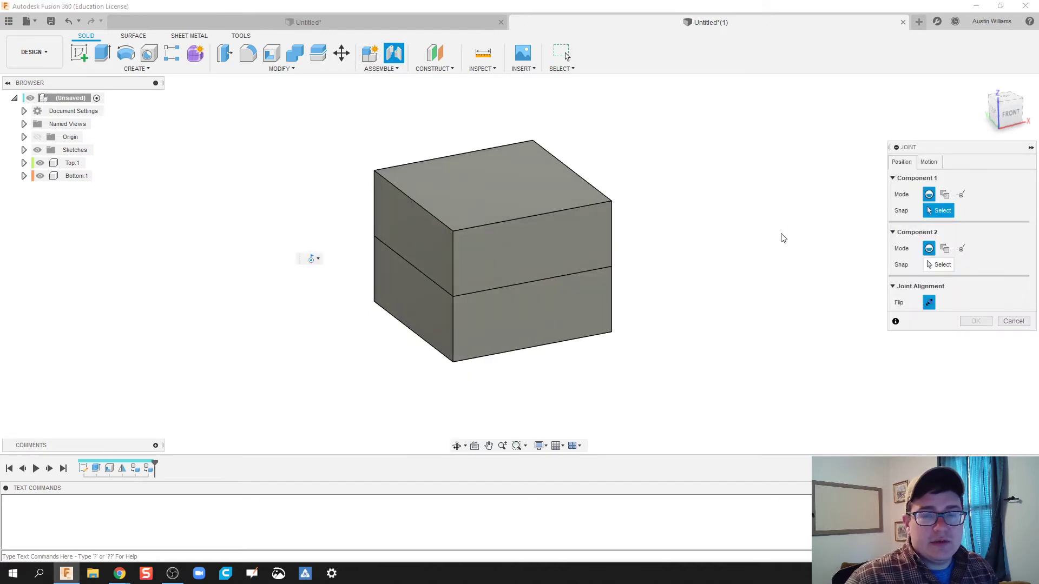
pyautogui.keyDown('shift'); pyautogui.moveTo(783, 238); pyautogui.dragTo(698, 260, button='middle'); pyautogui.keyUp('shift')
pyautogui.scroll(1, 736, 278)
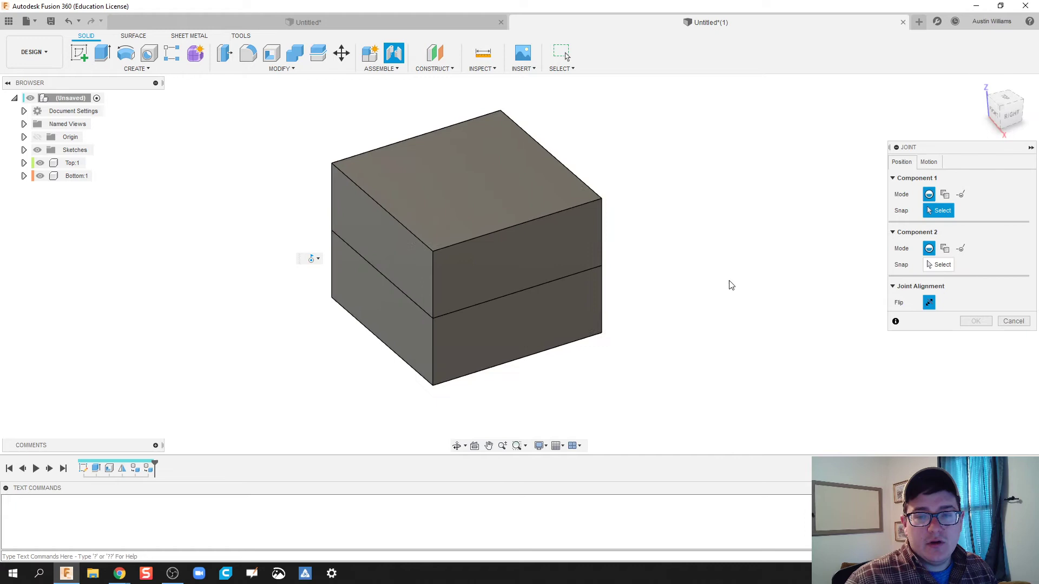
pyautogui.scroll(-1, 617, 284)
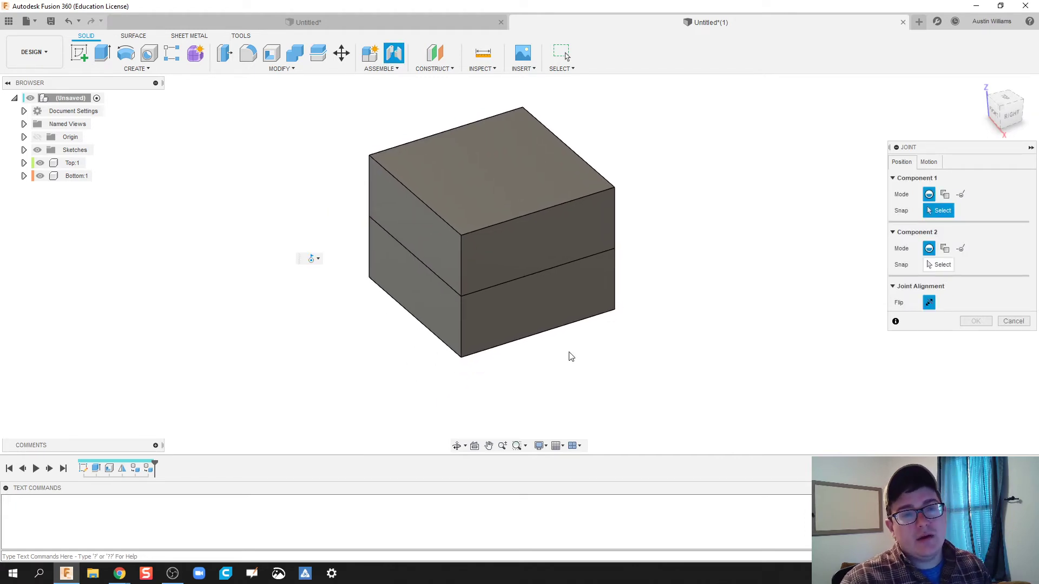
pyautogui.scroll(2, 608, 312)
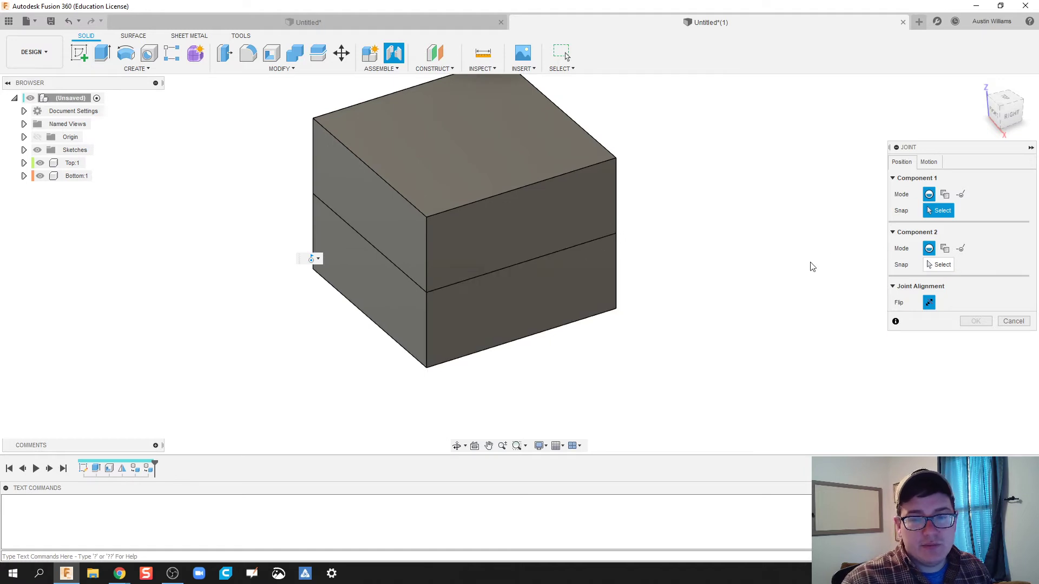
pyautogui.keyDown('shift'); pyautogui.moveTo(562, 379); pyautogui.dragTo(612, 367, button='middle'); pyautogui.keyUp('shift')
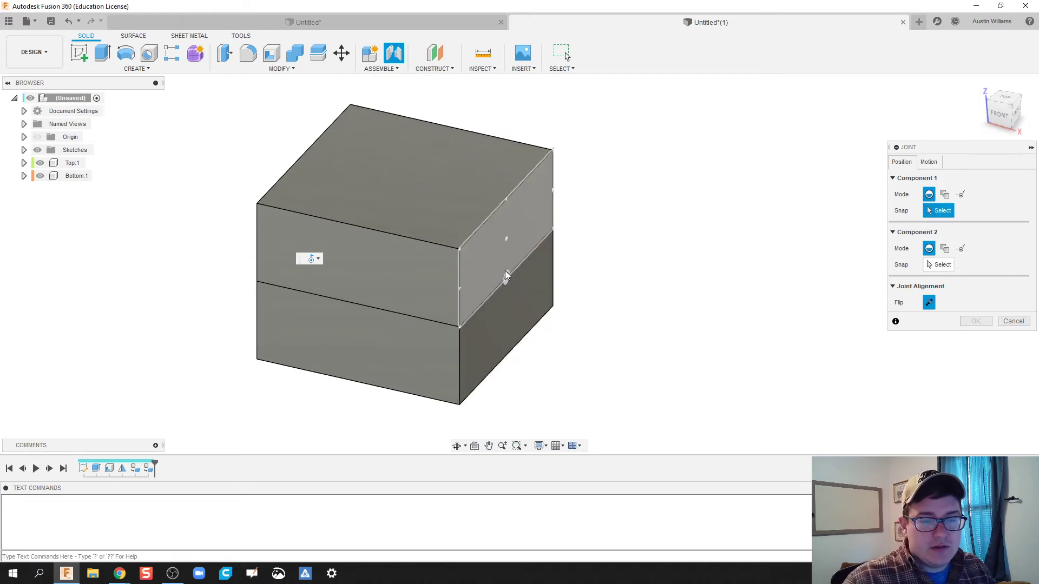
pyautogui.scroll(2, 507, 274)
pyautogui.scroll(1, 506, 274)
pyautogui.scroll(-2, 603, 269)
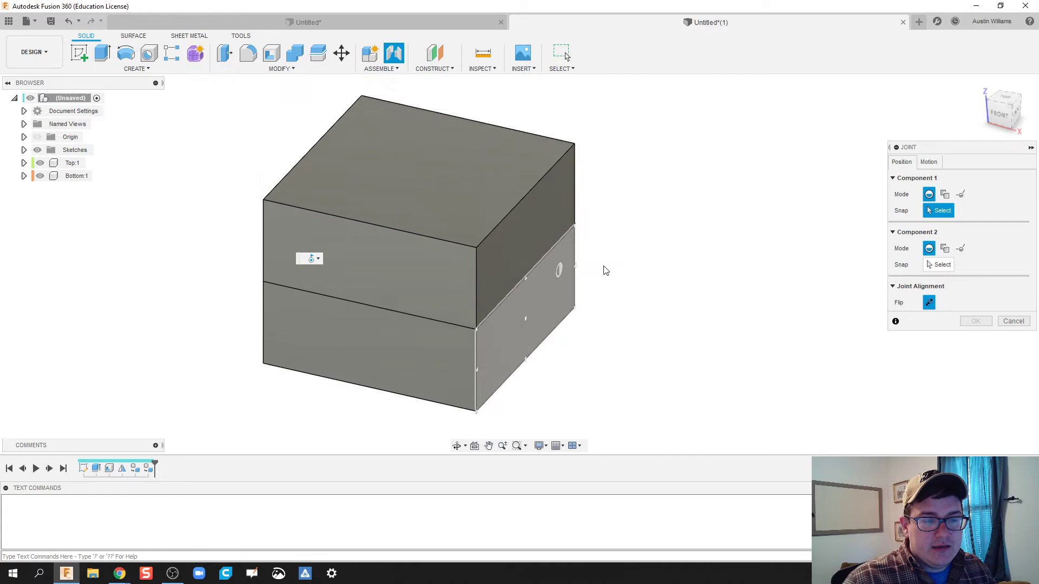
pyautogui.press('Escape')
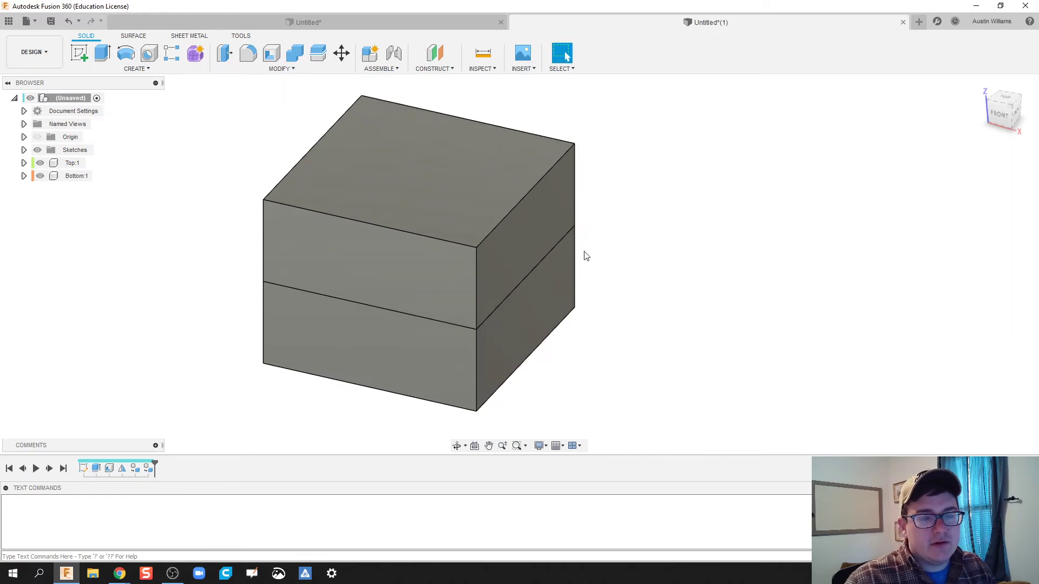
# Step: Move the Top body straight up 20 mm along Z to separate it from the Bottom
pyautogui.click(342, 52)
pyautogui.click(411, 200)
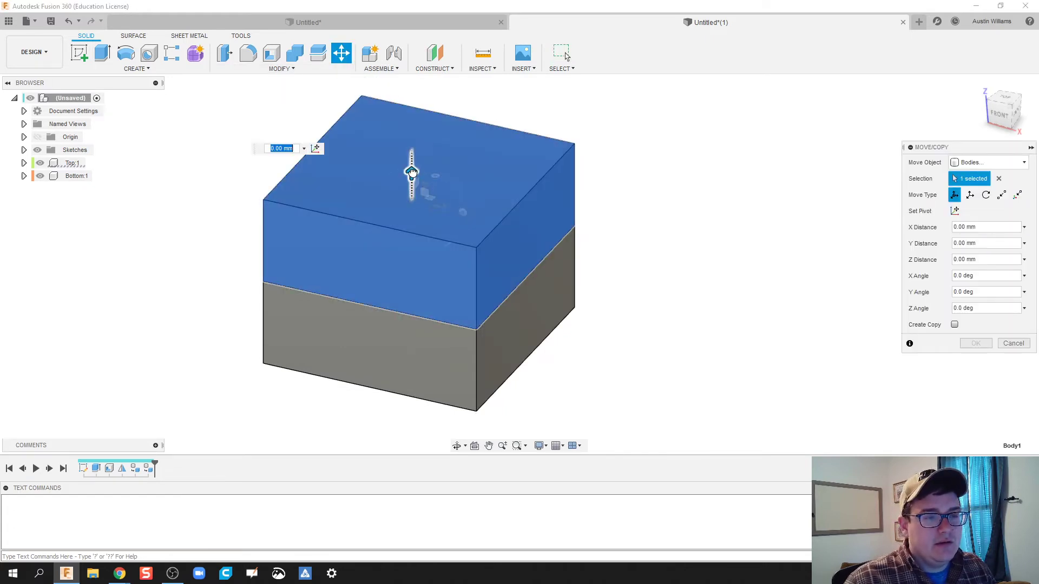
pyautogui.moveTo(411, 172); pyautogui.dragTo(411, 132)
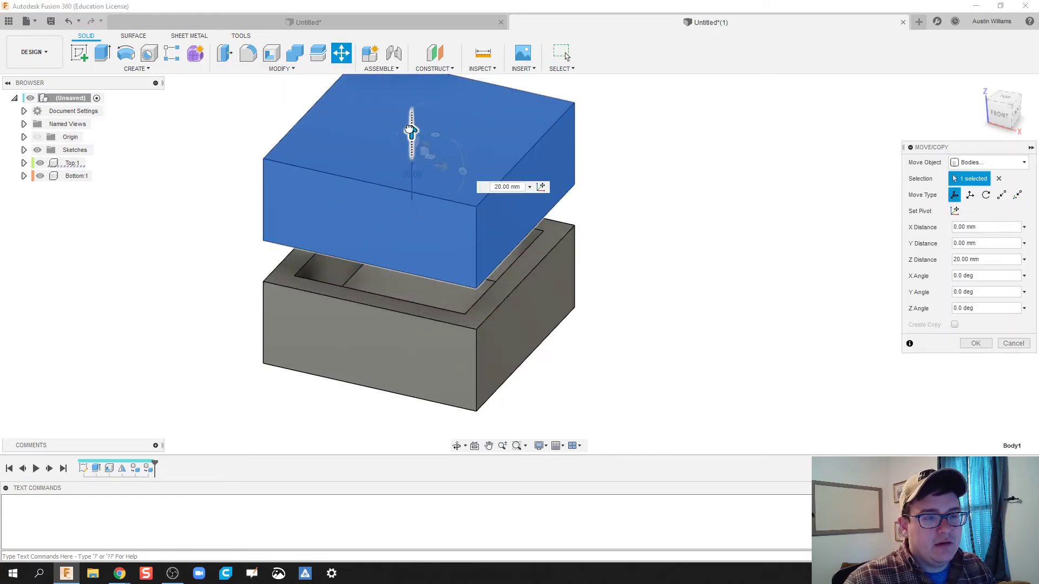
pyautogui.click(976, 344)
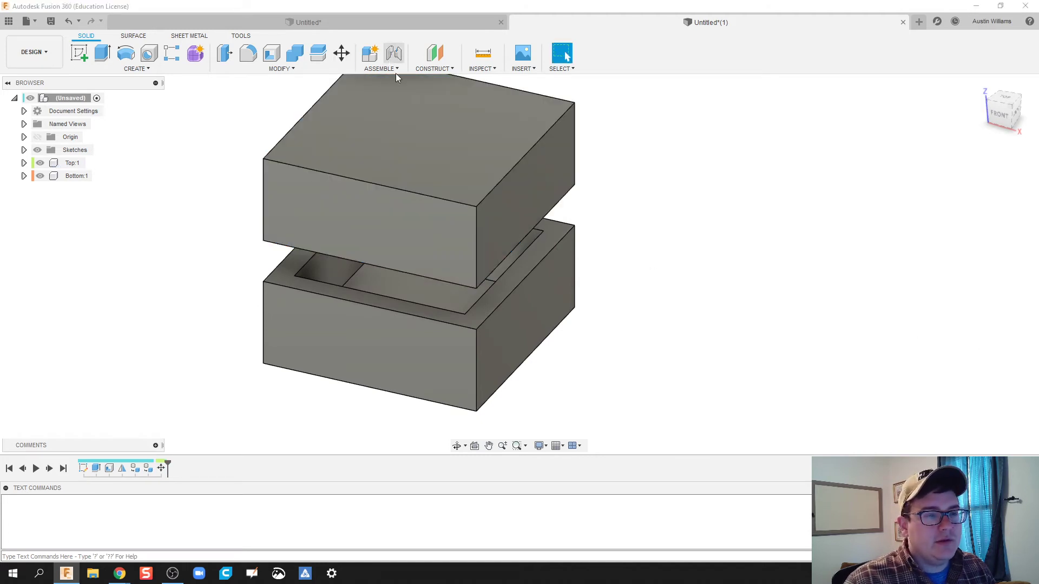
# Step: Start a joint from the midpoint of Top's lower outer edge on the right face to the midpoint of Bottom's matching upper rim edge
pyautogui.click(394, 53)
pyautogui.keyDown('shift'); pyautogui.moveTo(669, 236); pyautogui.dragTo(647, 190, button='middle'); pyautogui.keyUp('shift')
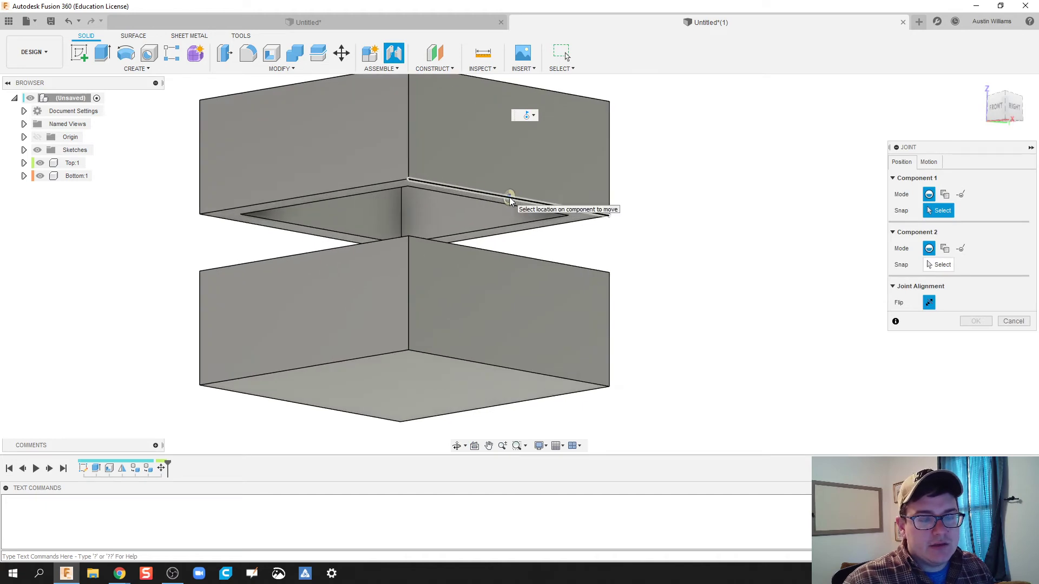
pyautogui.click(509, 197)
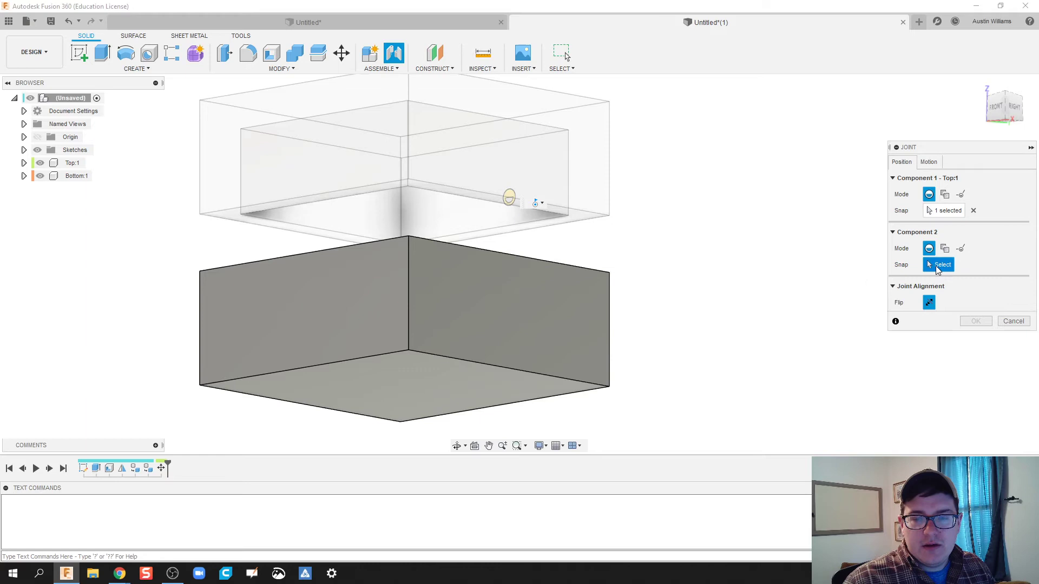
pyautogui.keyDown('shift'); pyautogui.moveTo(568, 242); pyautogui.dragTo(545, 299, button='middle'); pyautogui.keyUp('shift')
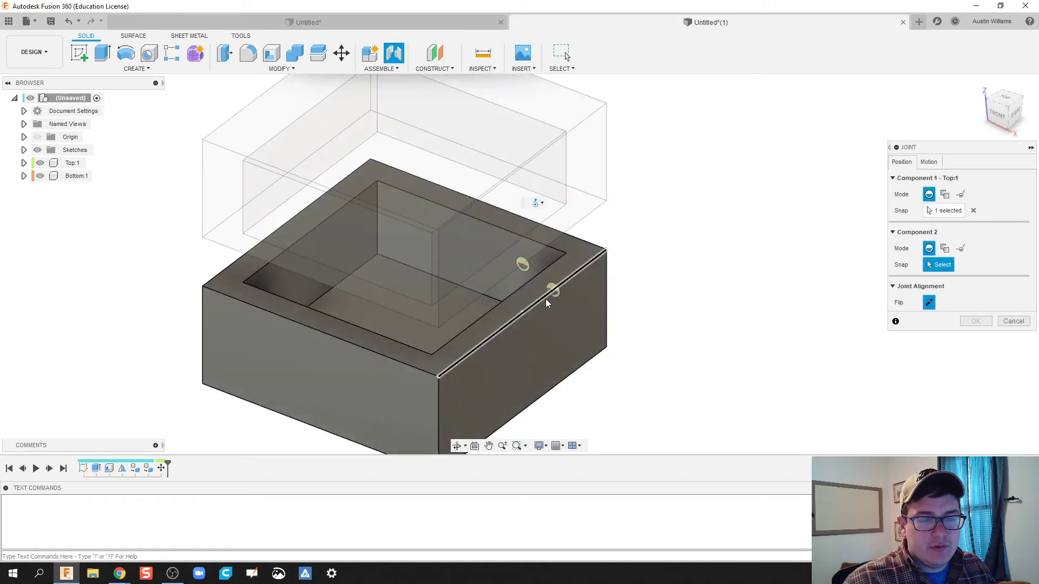
pyautogui.click(521, 312)
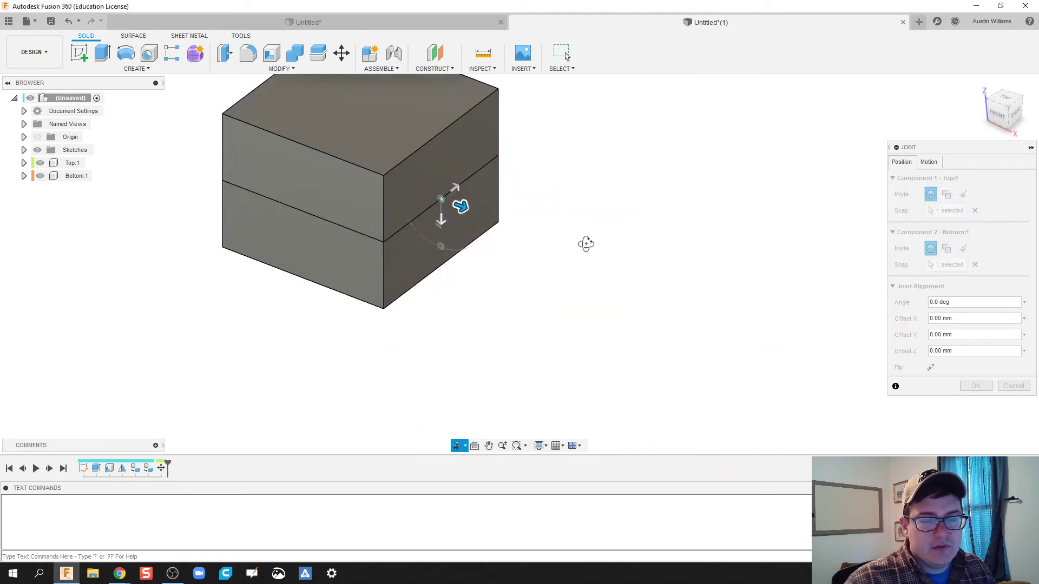
# Step: Set the joint motion to Revolute about the Z axis, preview its animation, and create the joint
pyautogui.click(937, 164)
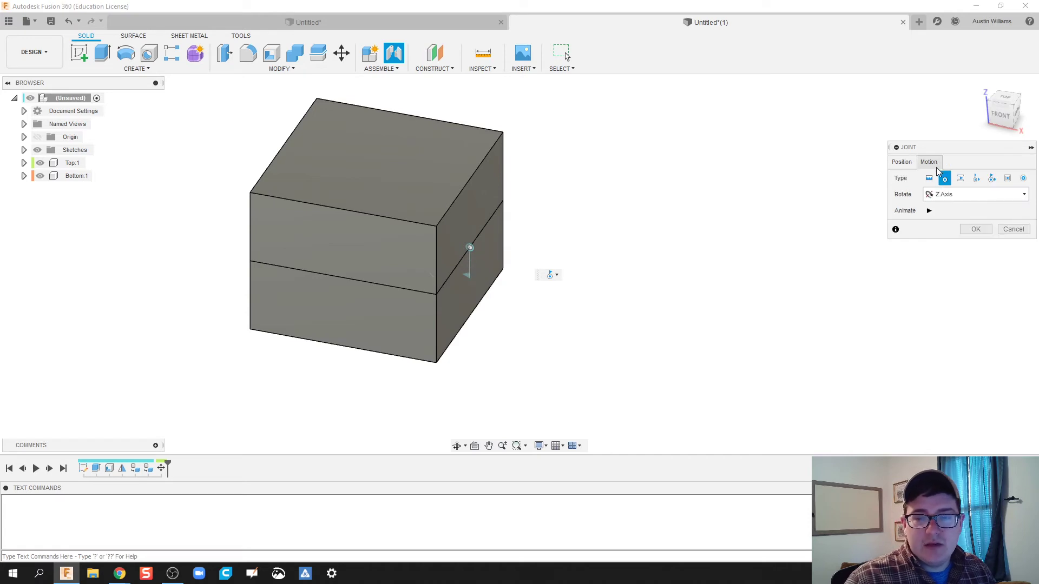
pyautogui.click(932, 180)
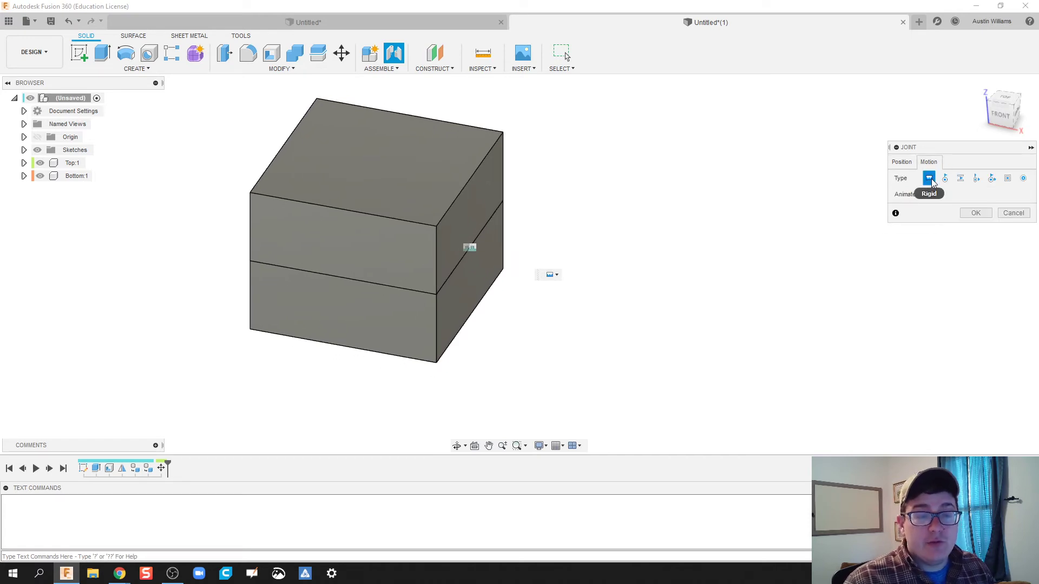
pyautogui.click(946, 179)
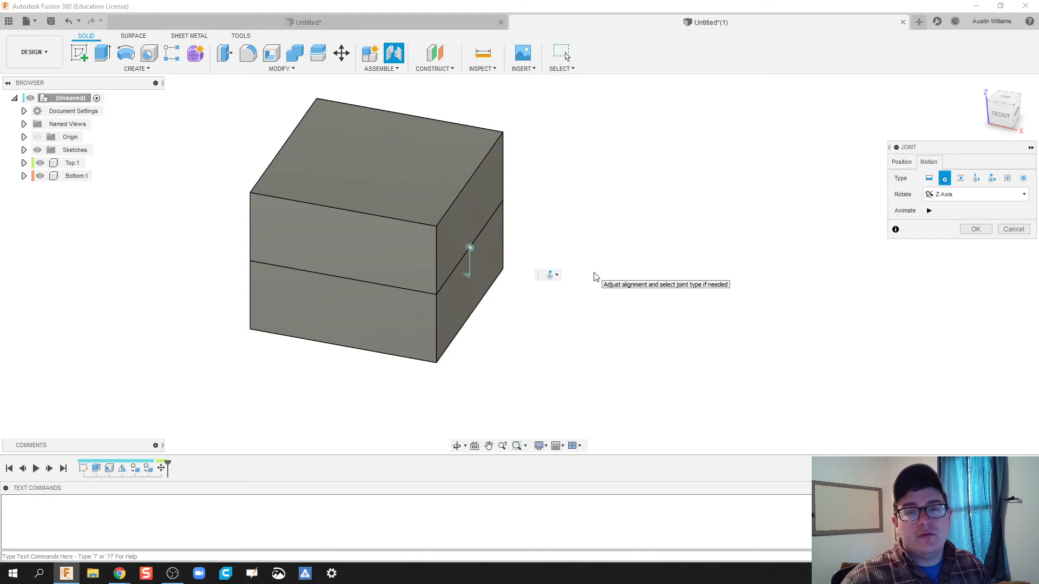
pyautogui.click(929, 211)
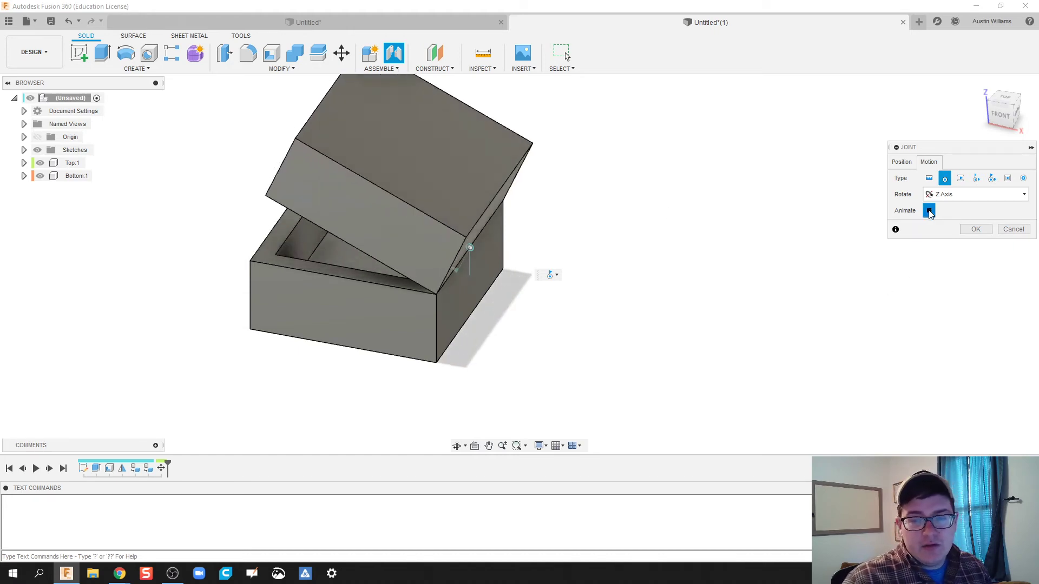
pyautogui.moveTo(385, 362); pyautogui.dragTo(479, 319, button='middle')
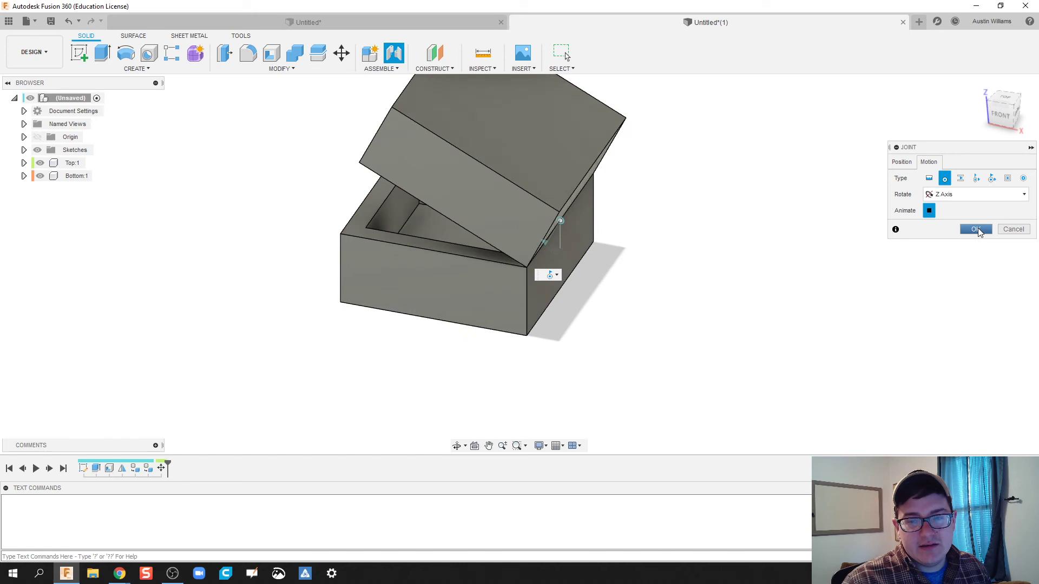
pyautogui.click(932, 210)
pyautogui.click(975, 229)
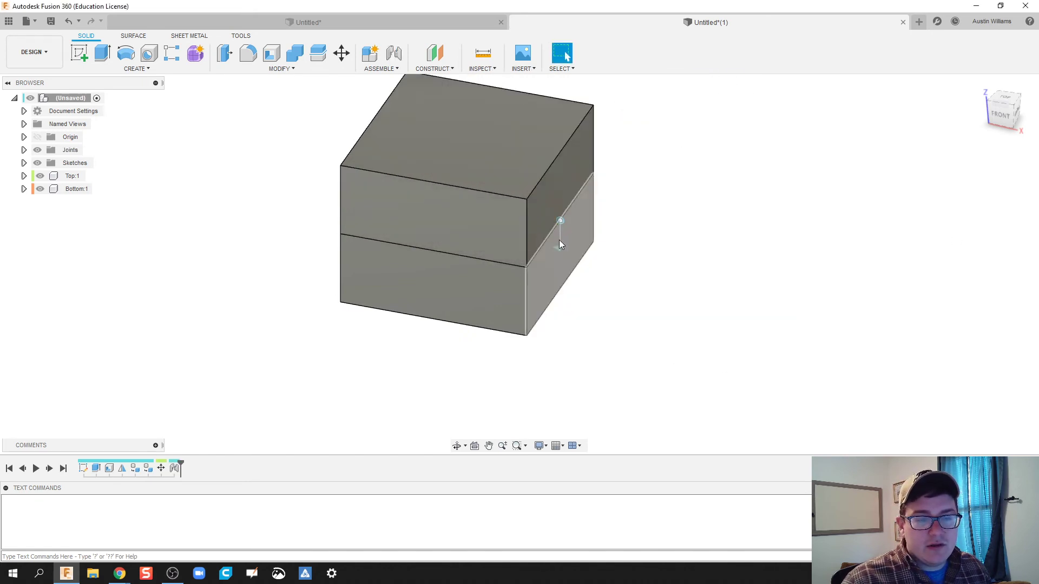
# Step: Limit the revolute joint's rotation to a minimum of 0 deg and a maximum of 180 deg
pyautogui.scroll(2, 560, 241)
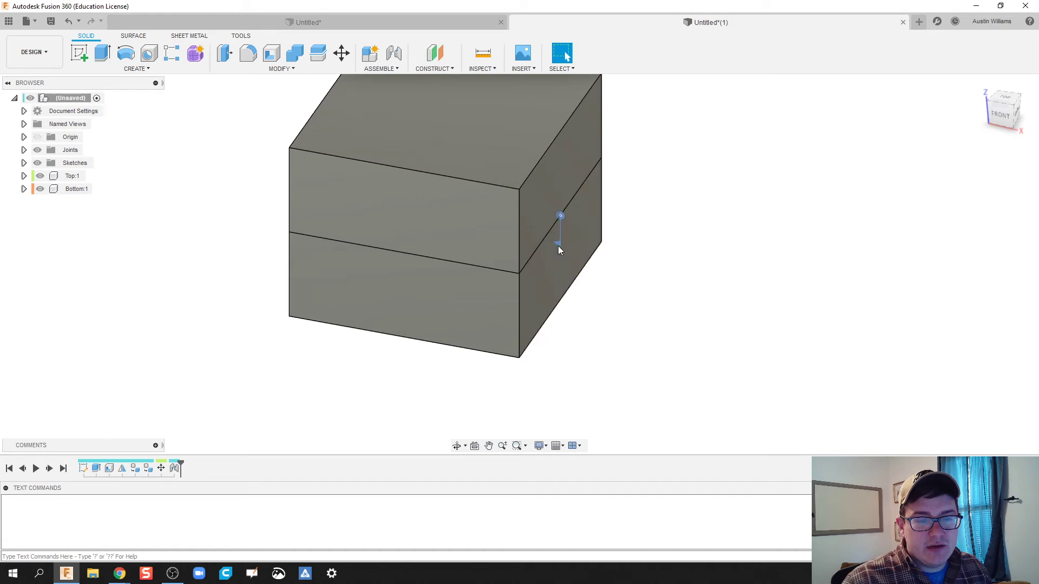
pyautogui.rightClick(561, 216)
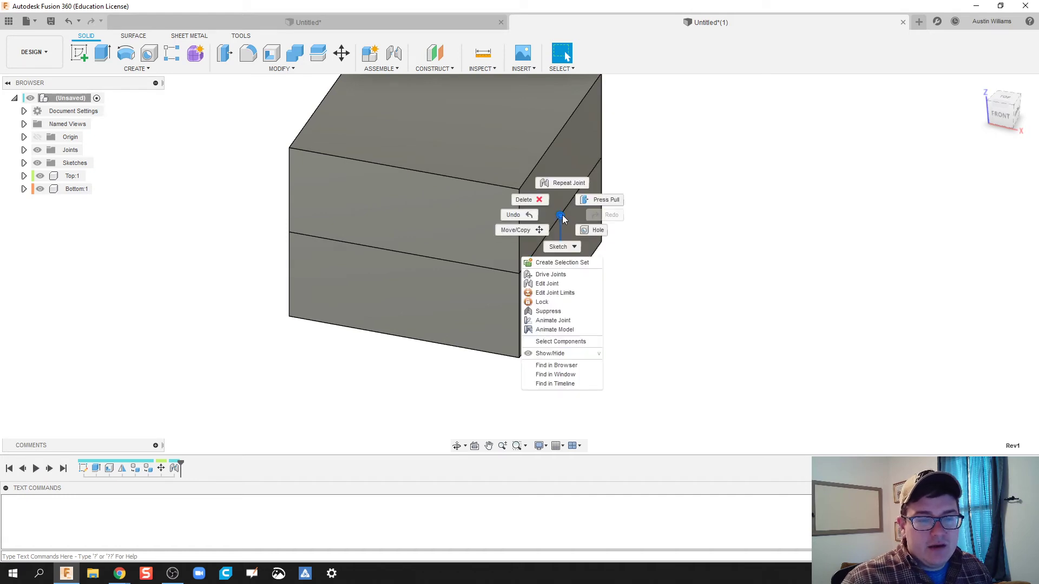
pyautogui.click(564, 295)
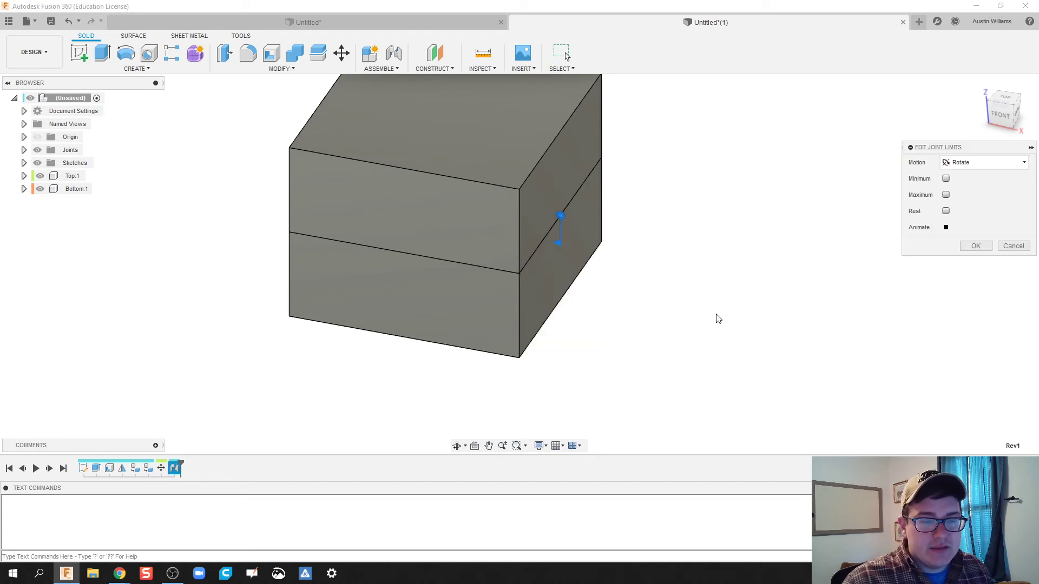
pyautogui.click(946, 179)
pyautogui.click(946, 211)
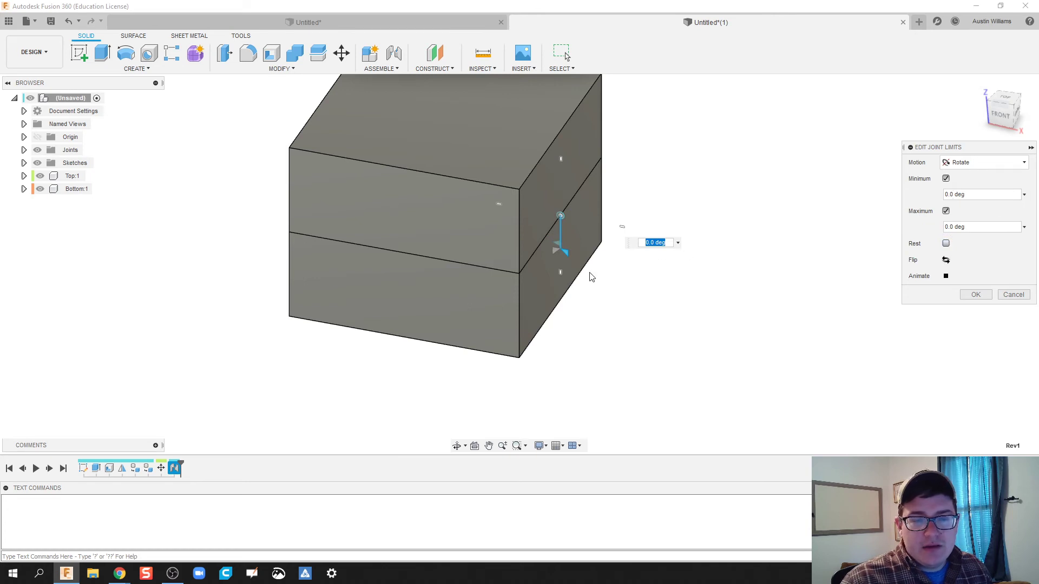
pyautogui.moveTo(563, 253); pyautogui.dragTo(564, 193)
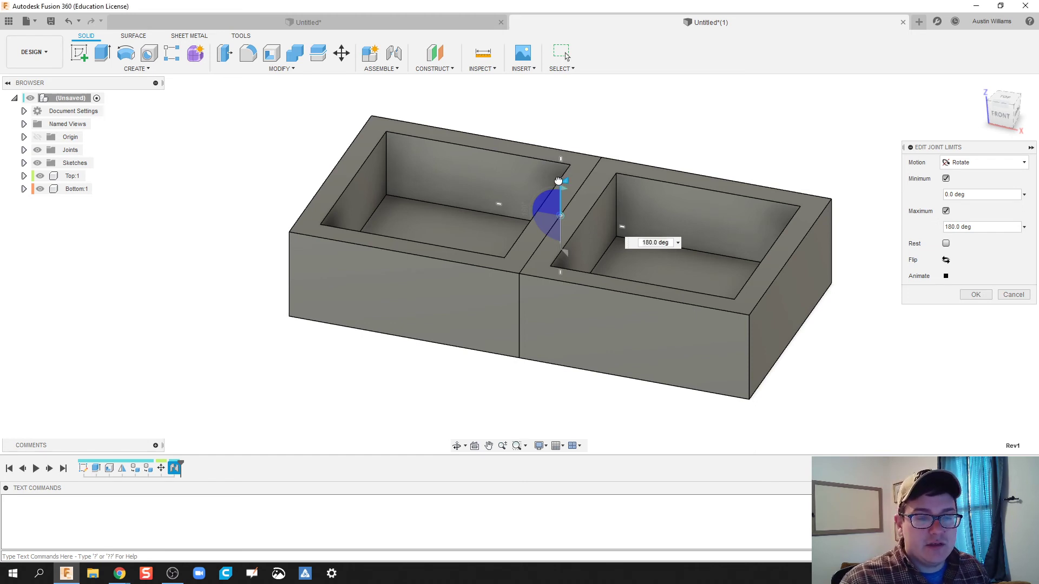
pyautogui.moveTo(558, 180)
pyautogui.mouseDown()
pyautogui.moveTo(538, 210)
pyautogui.moveTo(557, 226)
pyautogui.moveTo(552, 260)
pyautogui.moveTo(538, 232)
pyautogui.moveTo(552, 186)
pyautogui.moveTo(566, 190)
pyautogui.mouseUp()
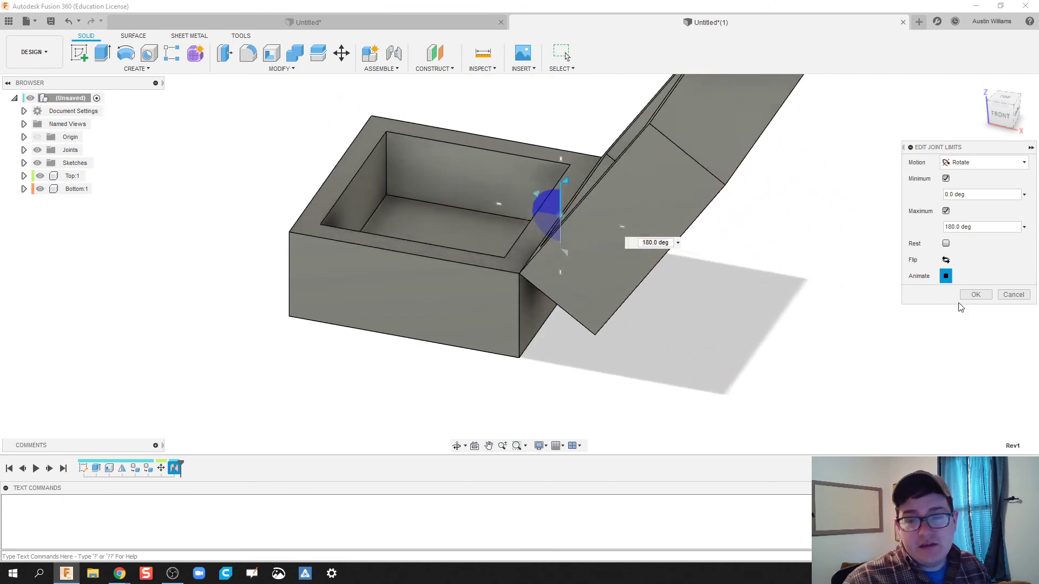
pyautogui.click(974, 296)
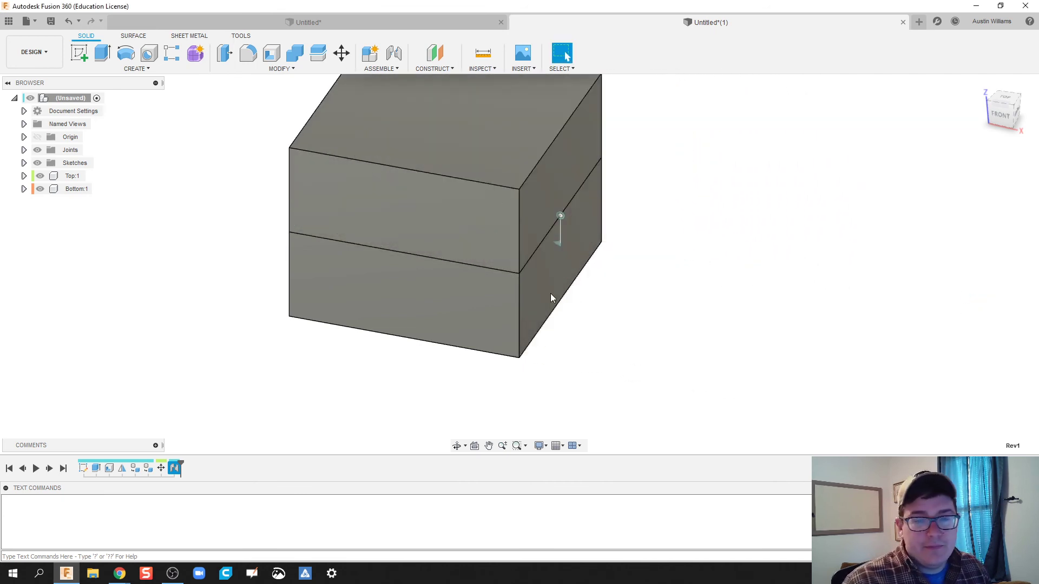
# Step: Animate the model to check how the lid moves on its hinge joint
pyautogui.keyDown('shift'); pyautogui.moveTo(528, 359); pyautogui.dragTo(587, 370, button='middle'); pyautogui.keyUp('shift')
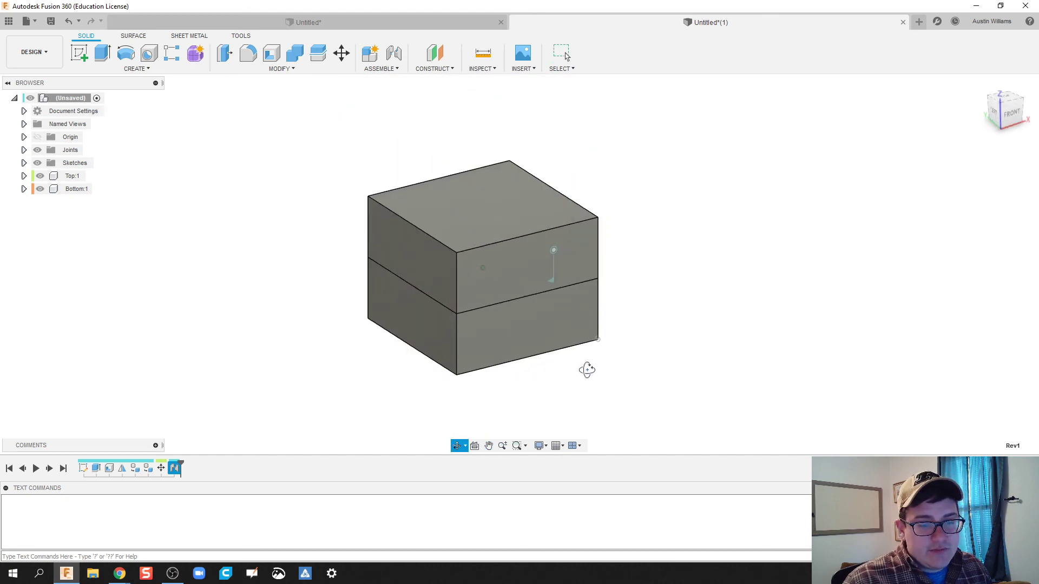
pyautogui.rightClick(634, 268)
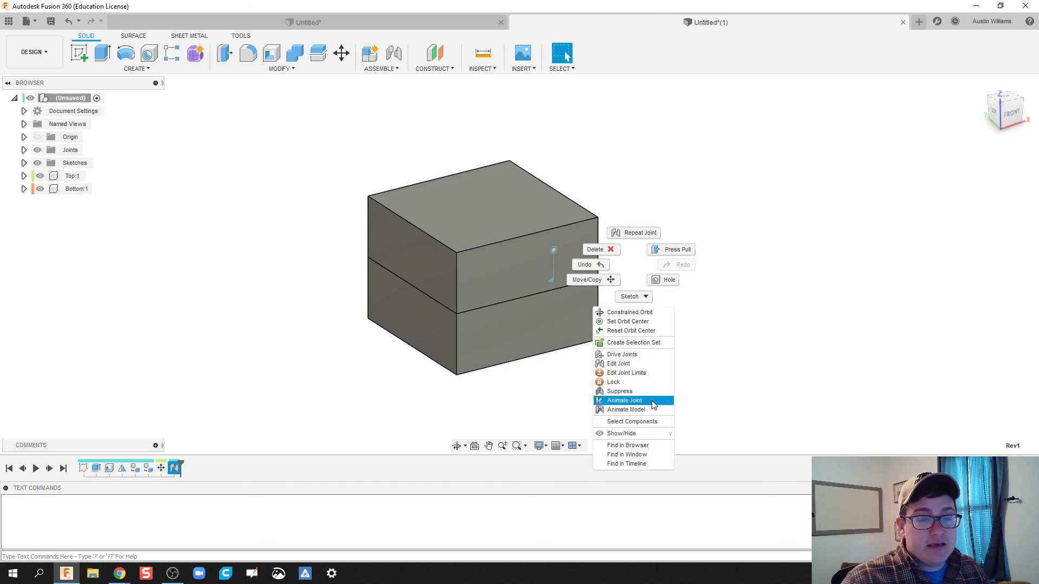
pyautogui.click(626, 409)
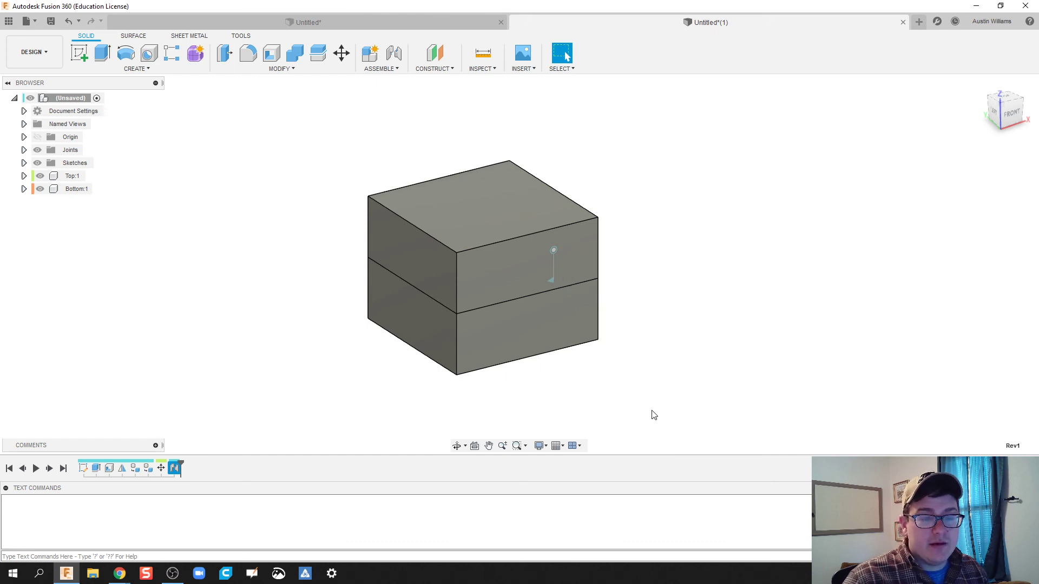